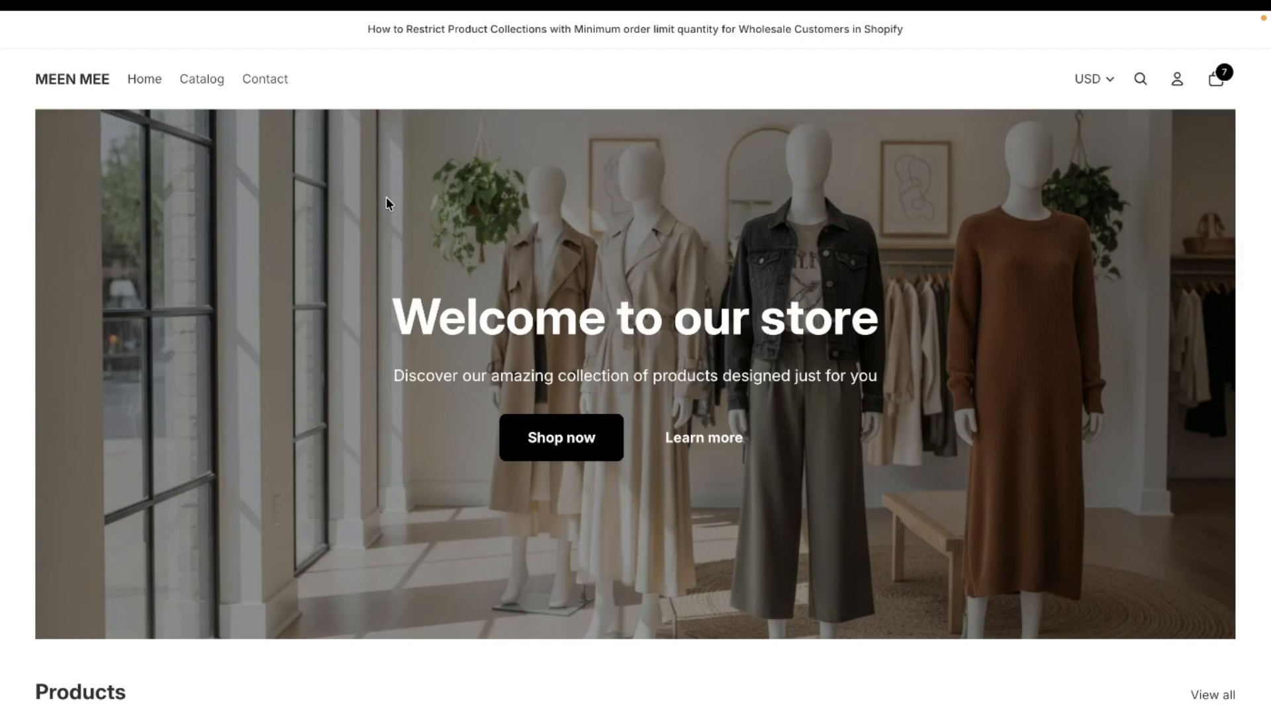
View the BTB Wholesale Order Limit listing in the Shopify App Store, and return to the BTB app's home page in the Shopify admin.
mouse_move(2, 288)
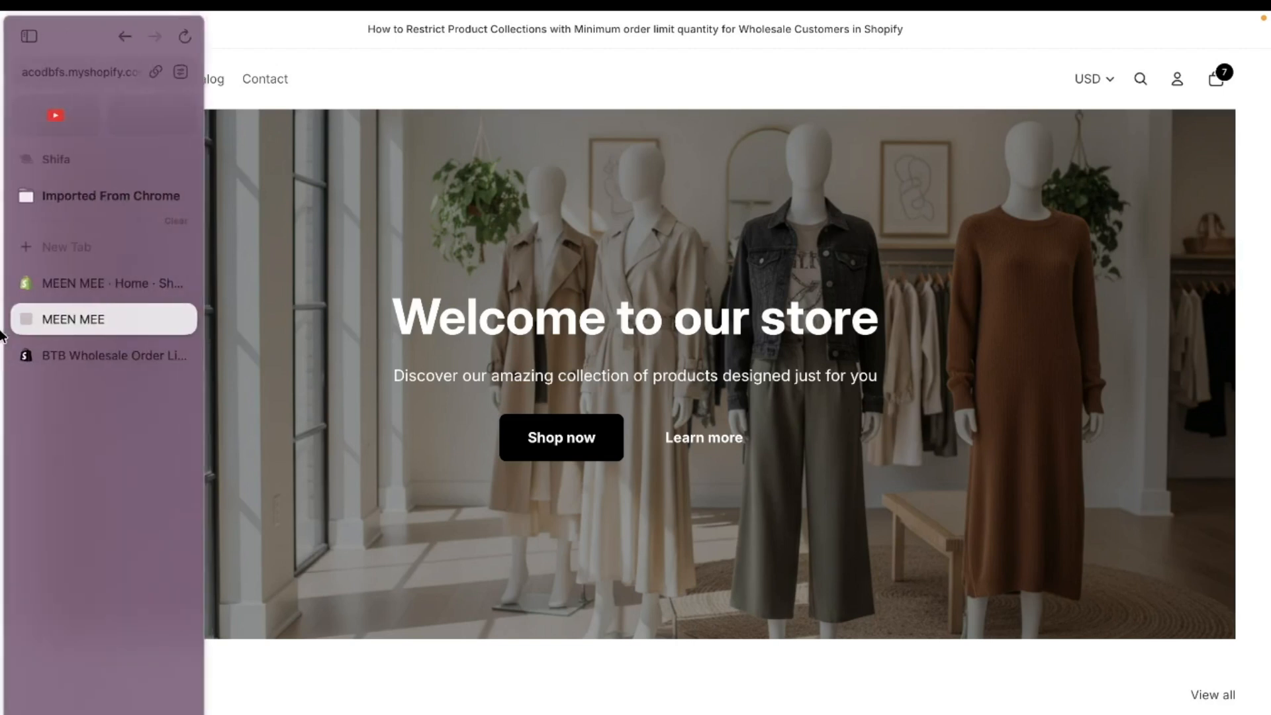
click(93, 354)
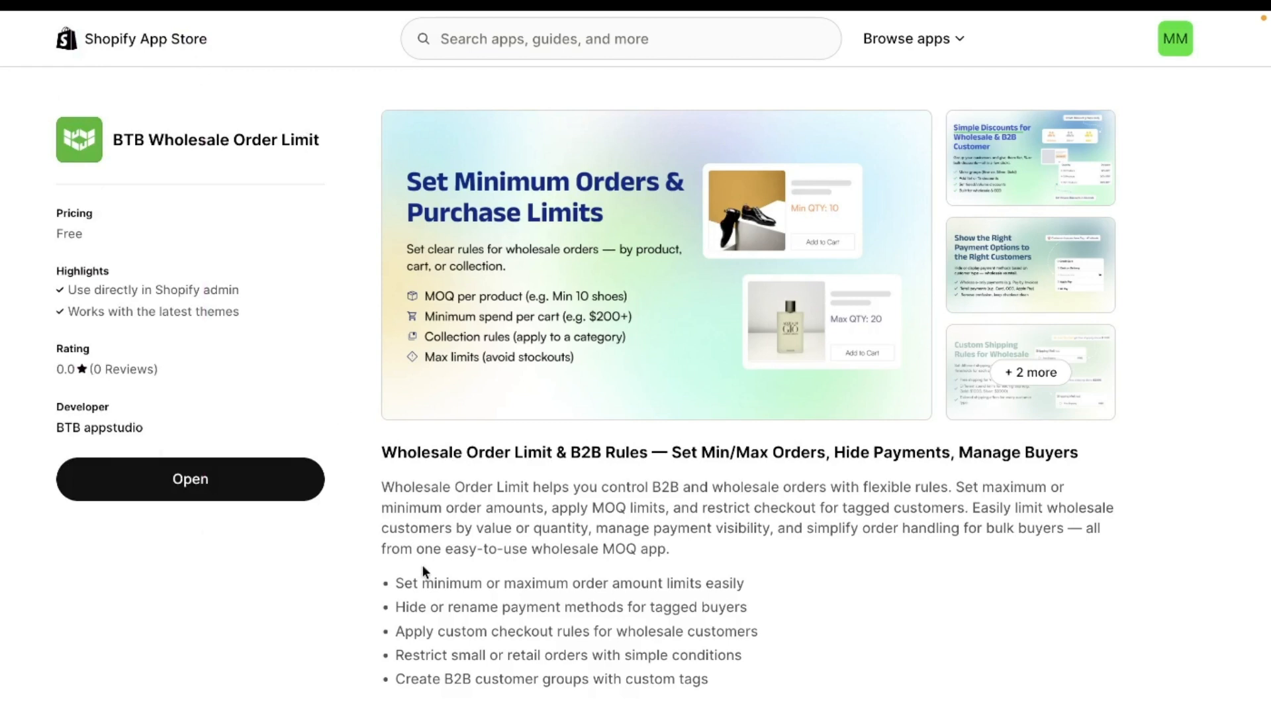
mouse_move(3, 447)
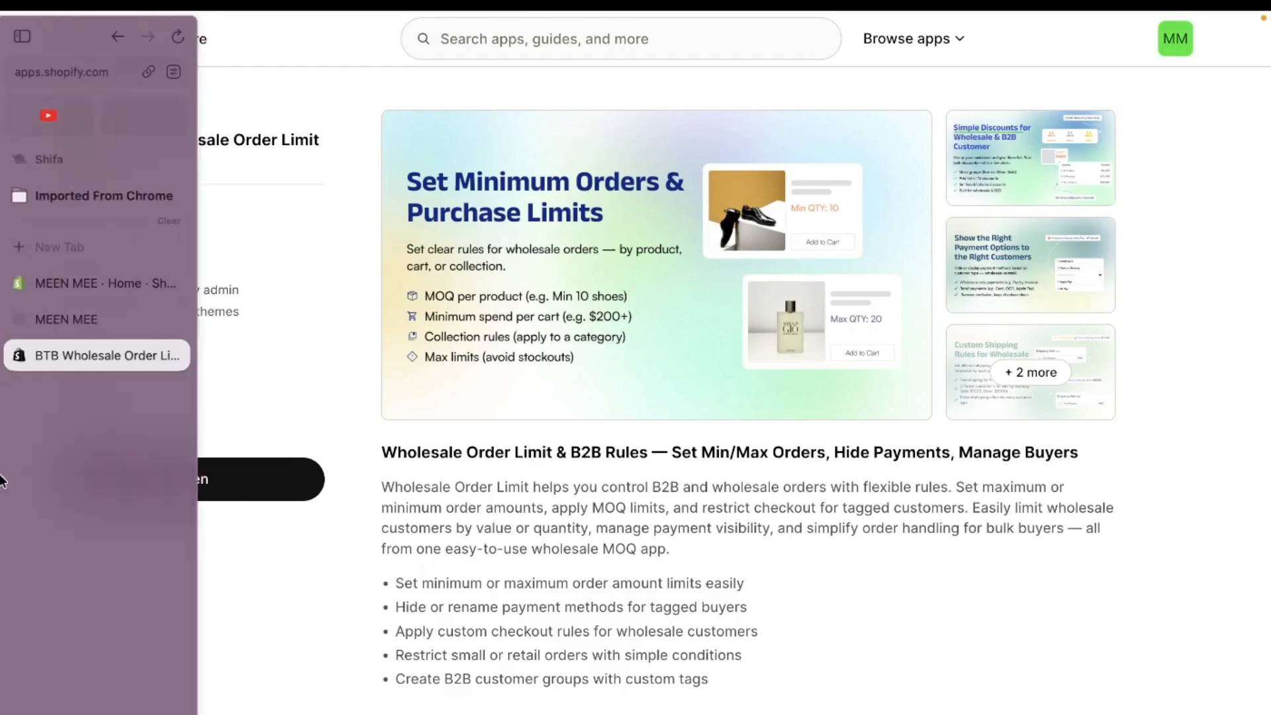
click(93, 288)
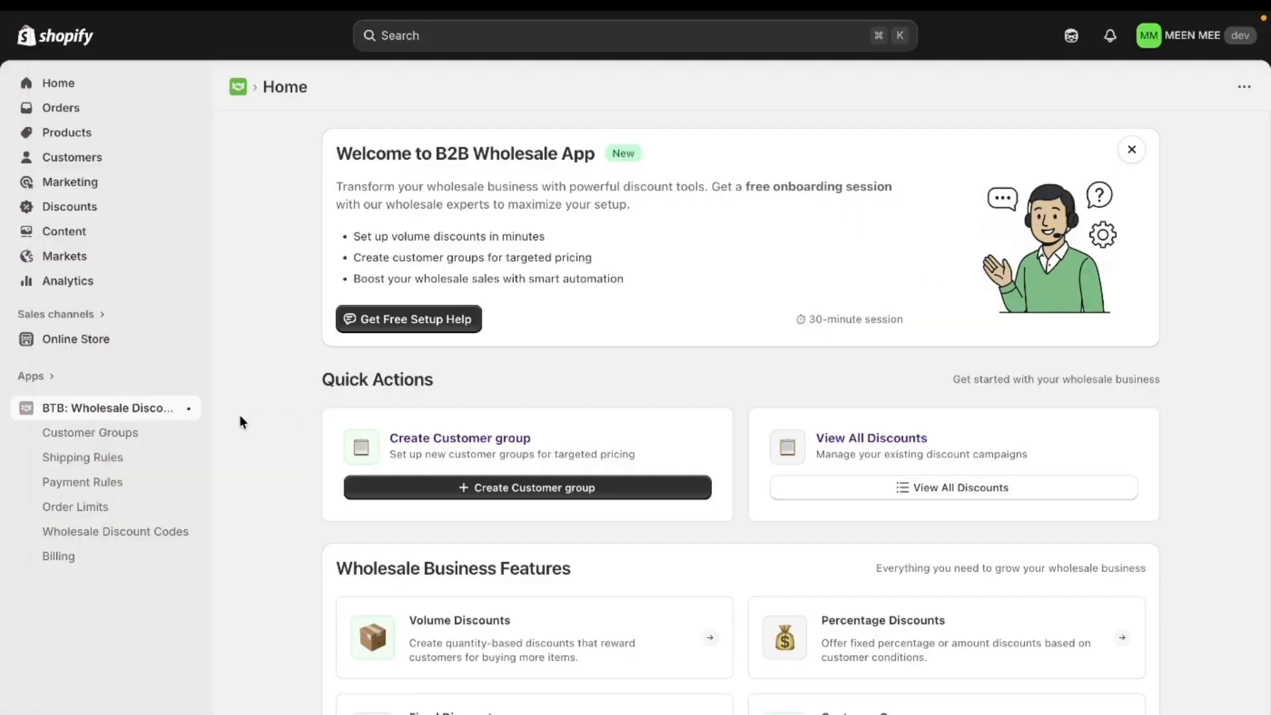
Start a new order limit rule of the Collection limit type in the BTB wholesale app.
scroll(240, 415, down, 7)
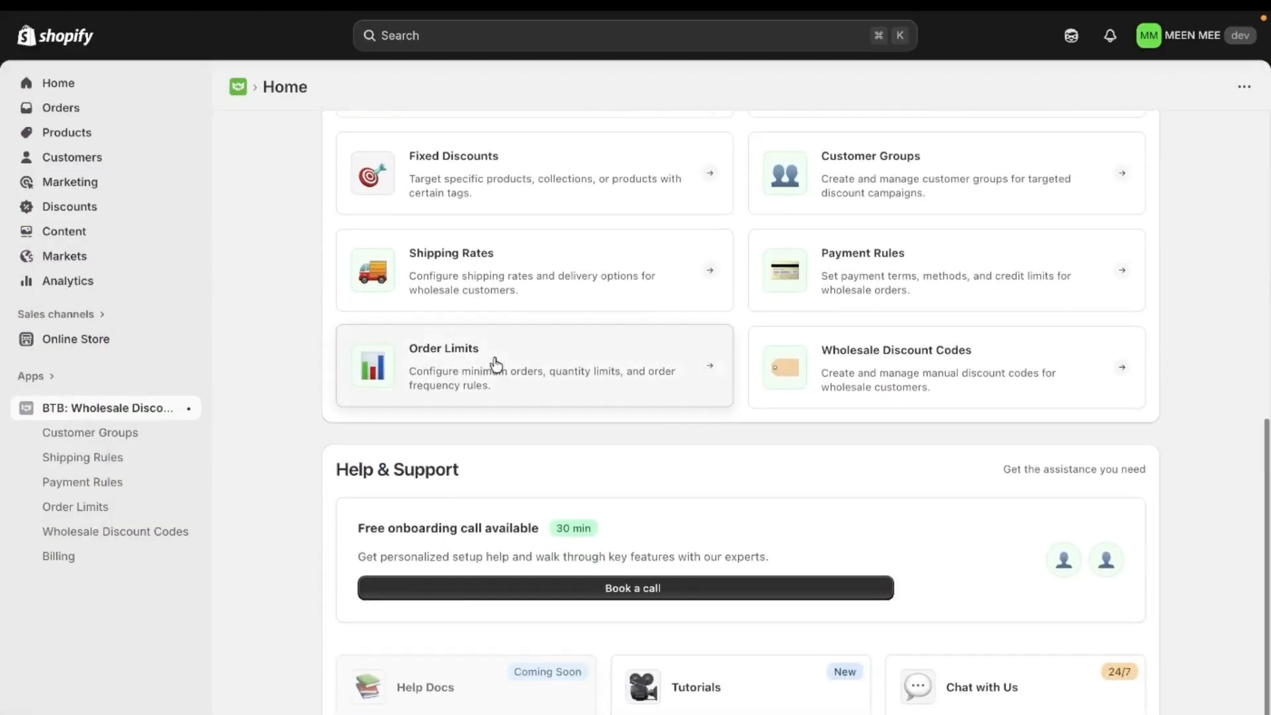
click(493, 370)
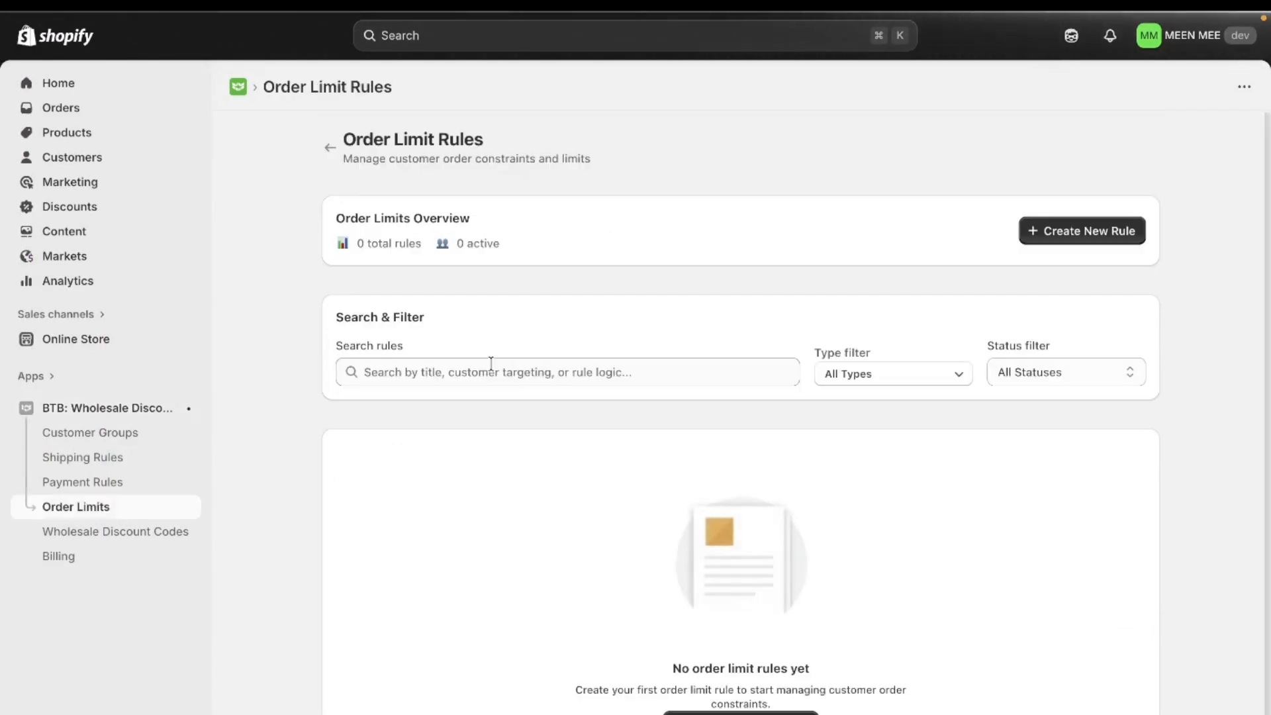
click(1043, 233)
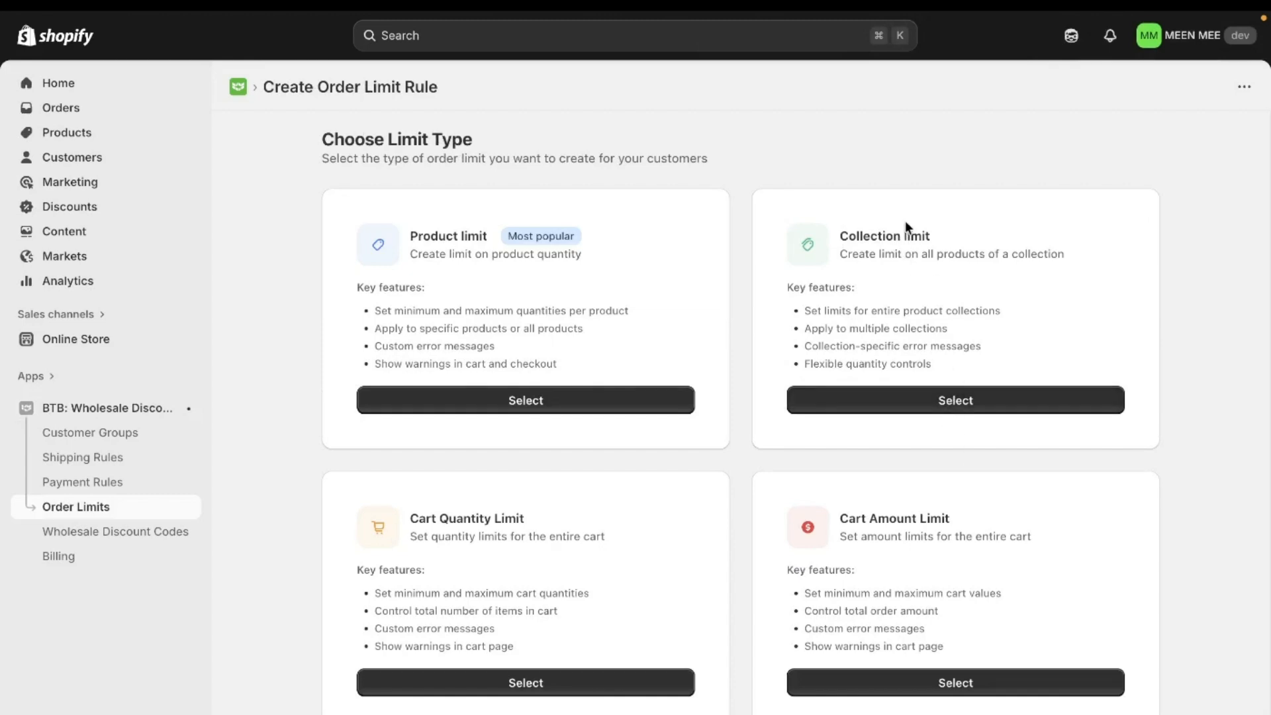
click(906, 399)
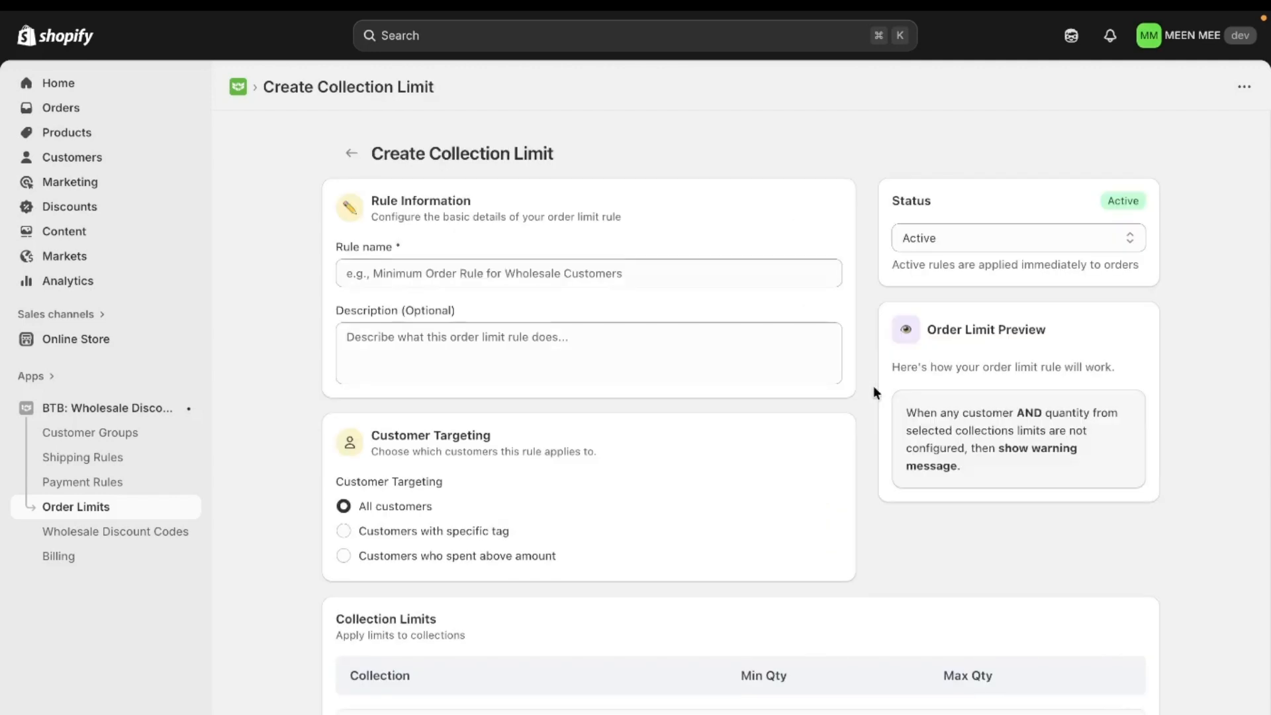
Name the rule "Minimum order limit rule for Winter Collection".
scroll(539, 208, down, 1)
click(533, 215)
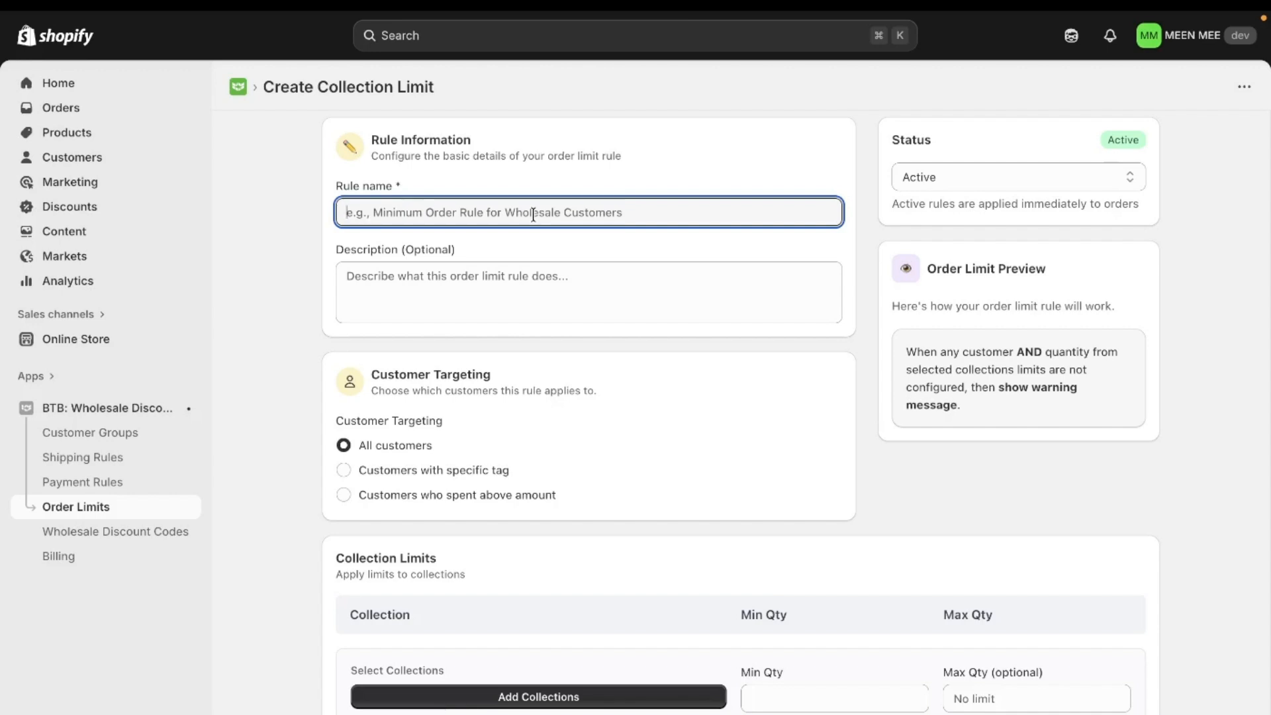
text(Minimum order limit rule for)
key(Caps_Lock)
text(F)
key(Caps_Lock)
key(BackSpace)
key(Caps_Lock)
key(Caps_Lock)
text(Winter Collection)
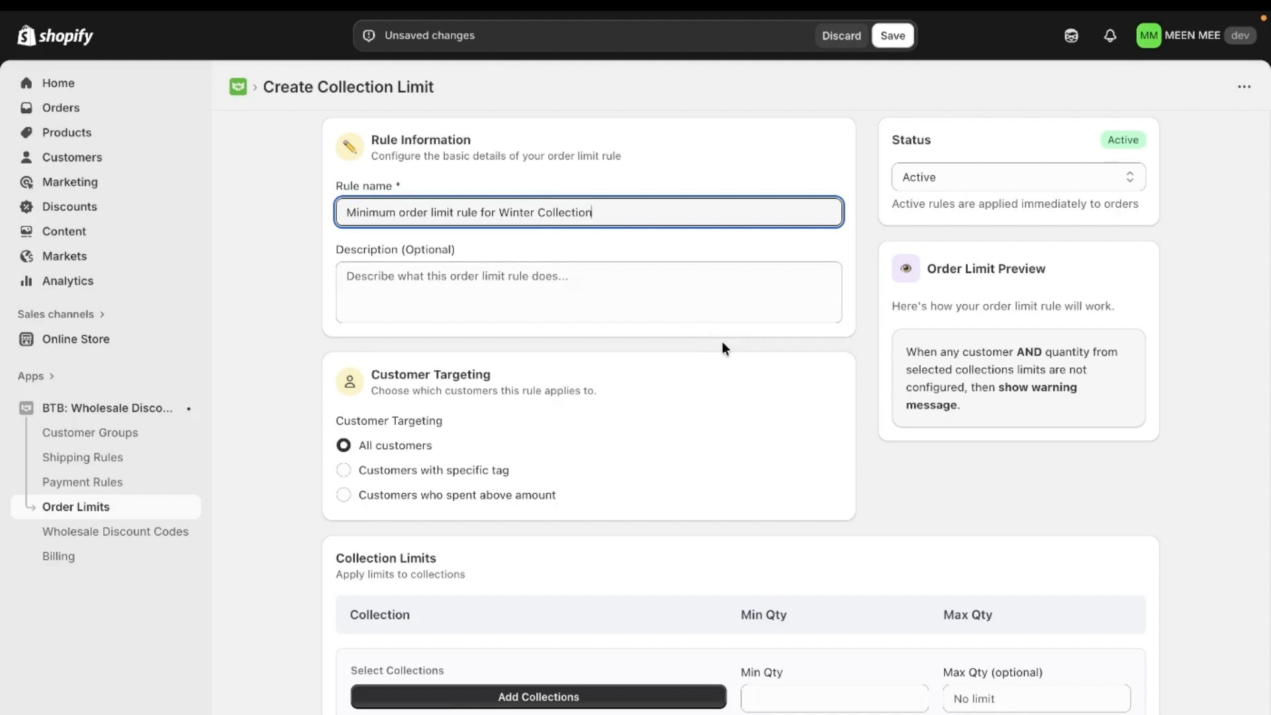
click(722, 341)
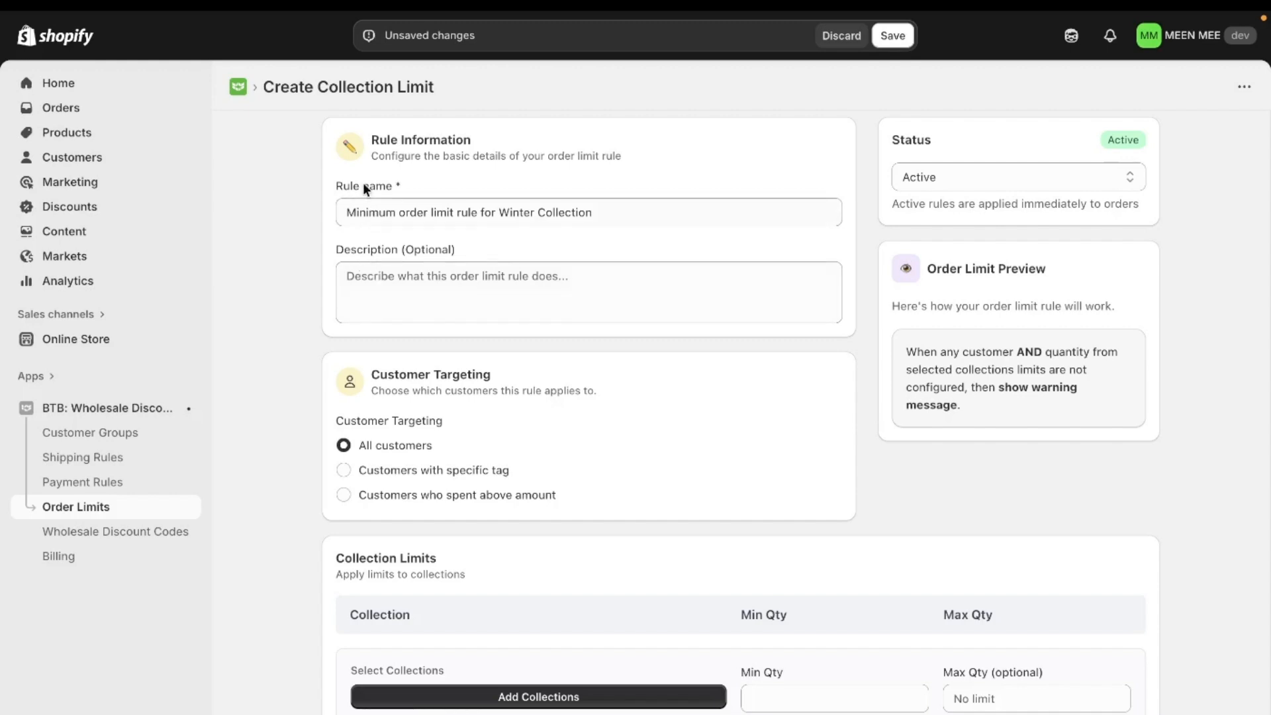
Enter the rule description "Minimum Order Quantity set for Winter Collection as 20".
click(381, 289)
key(Caps_Lock)
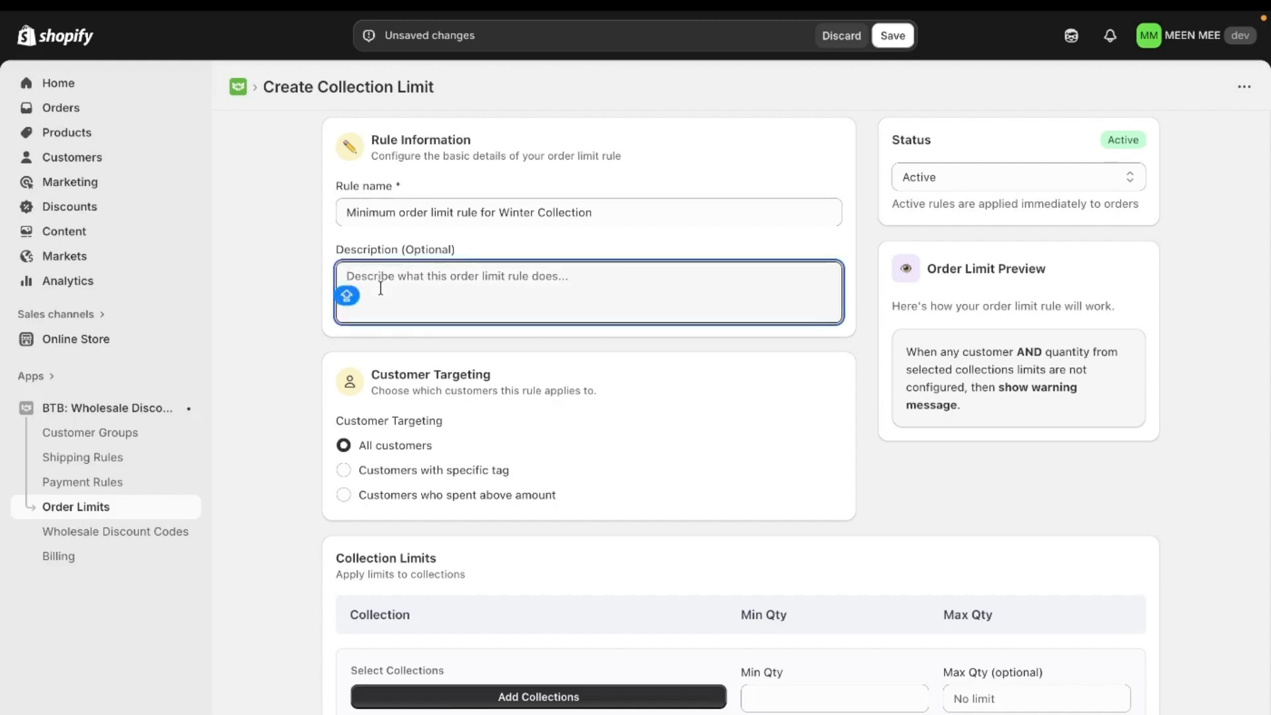
text(Mi)
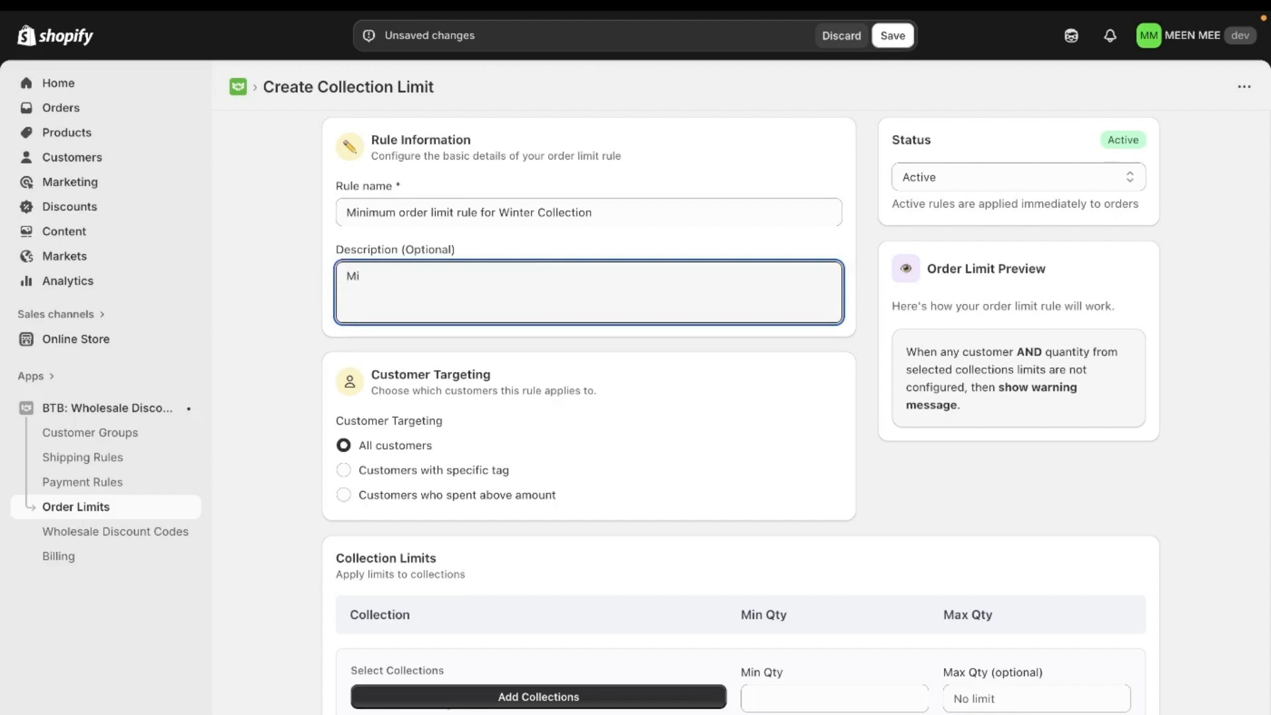
text(nimum)
key(Caps_Lock)
text(Order Quantity set for Winter Collec)
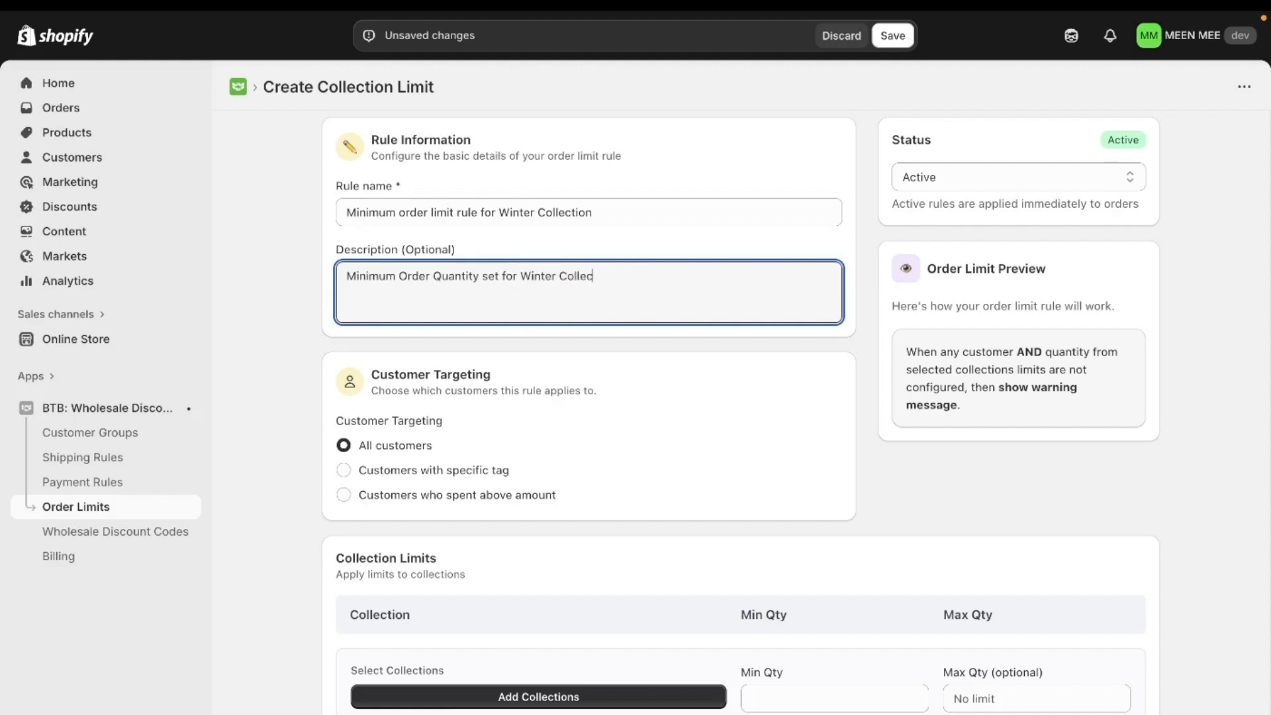
text(tion as 20)
click(1012, 520)
Extend the rule description with "for All The wholesale buyers".
scroll(1012, 519, down, 1)
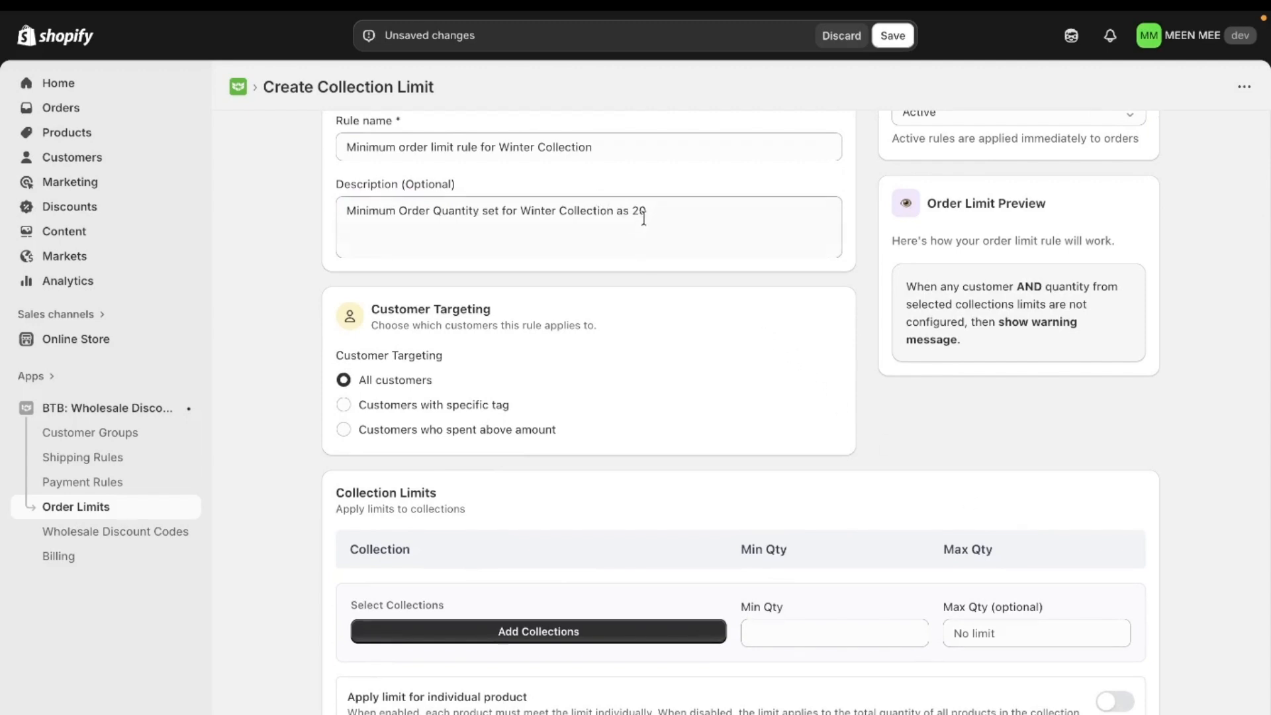
scroll(518, 432, down, 1)
click(681, 219)
text(fo)
text(r)
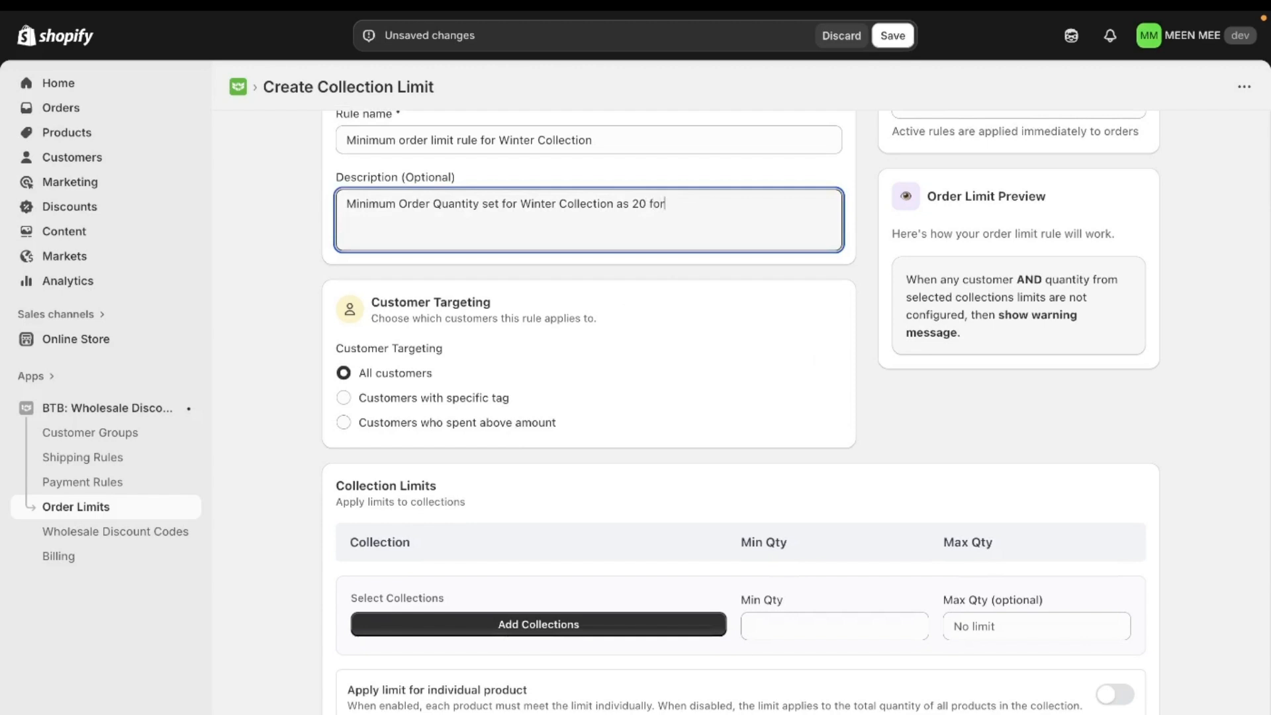
text( All The wholesale)
key(Caps_Lock)
text(uyers)
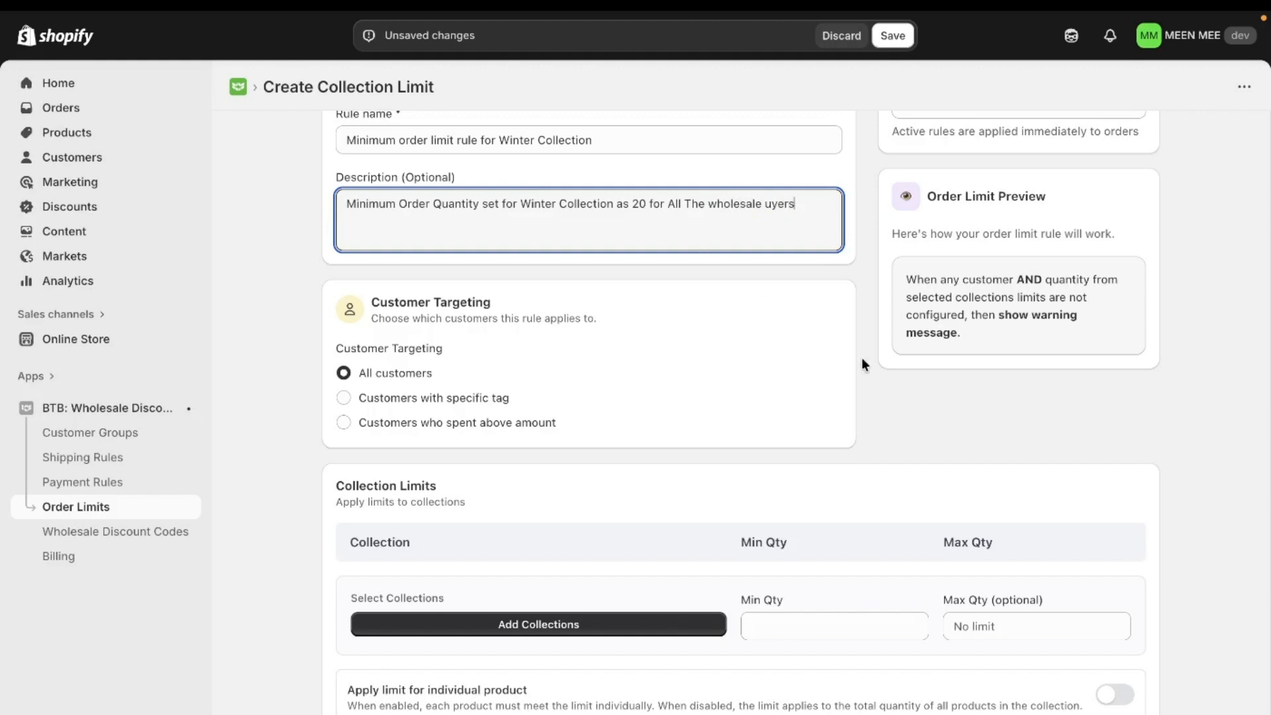
click(764, 204)
text(b)
click(931, 387)
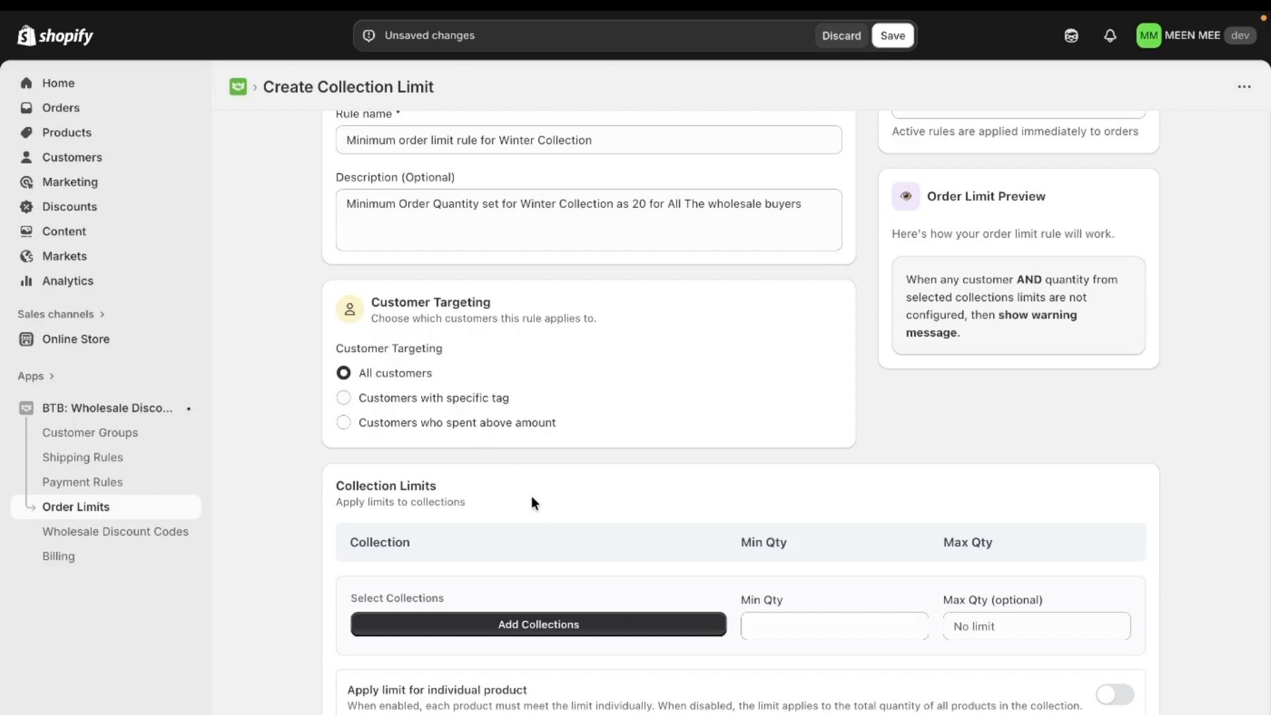
Add Winter Collection to the collection limits and set its minimum quantity to 20.
click(566, 629)
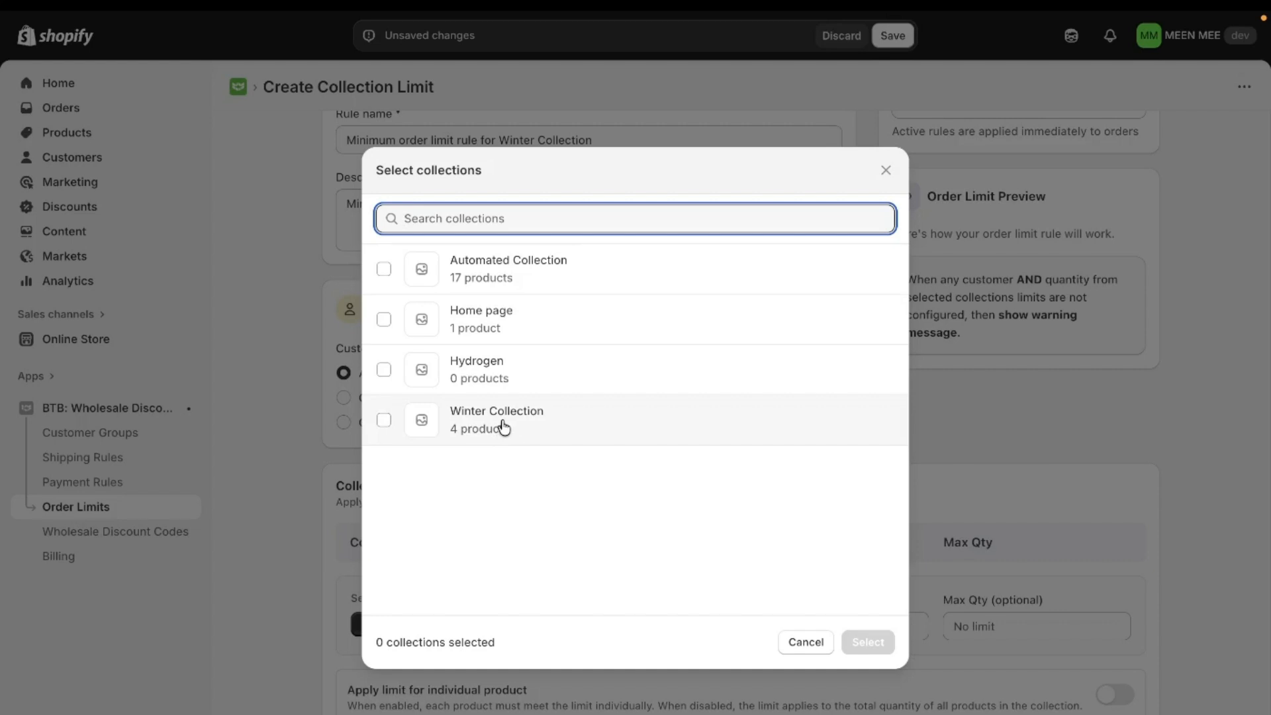
click(503, 428)
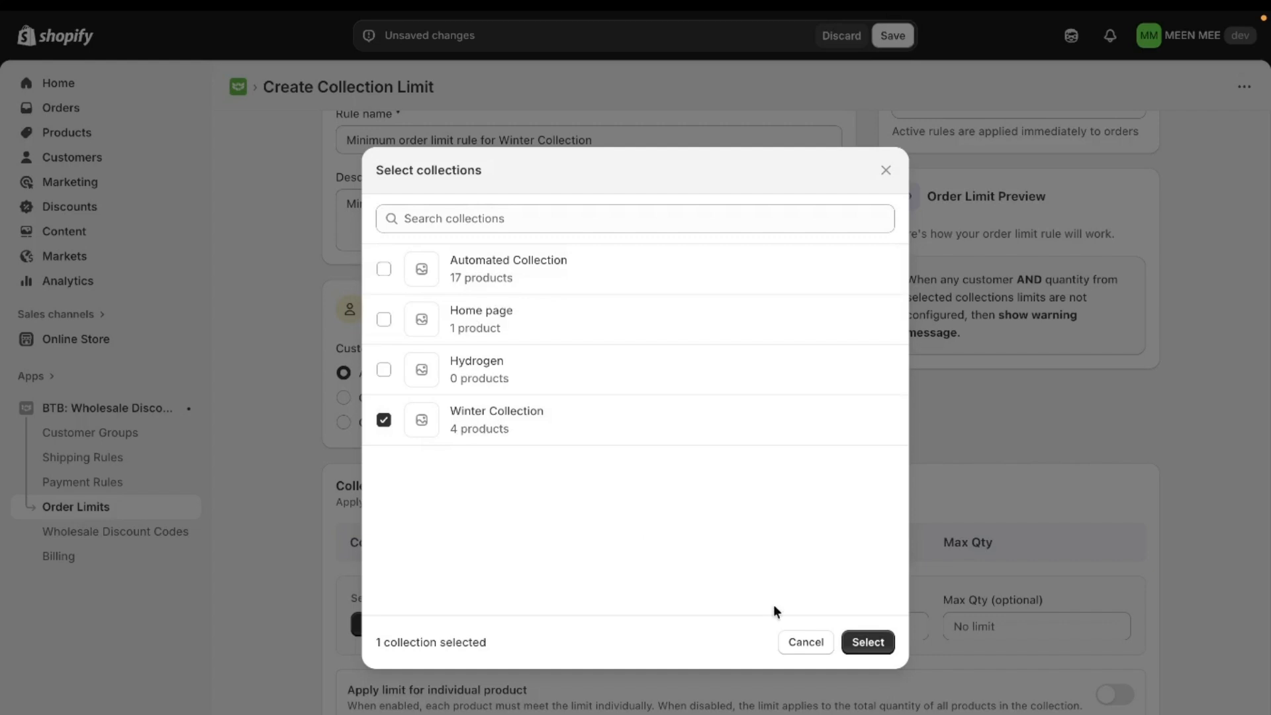
click(868, 643)
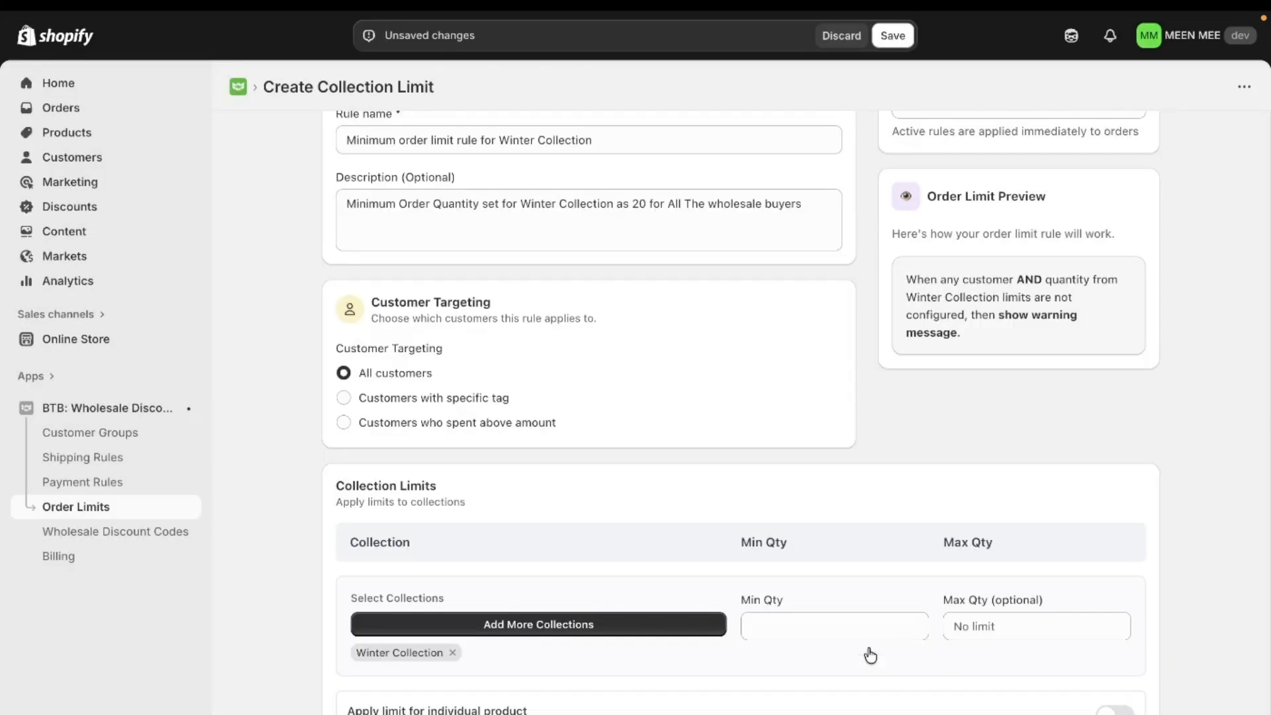
scroll(871, 656, down, 1)
click(842, 606)
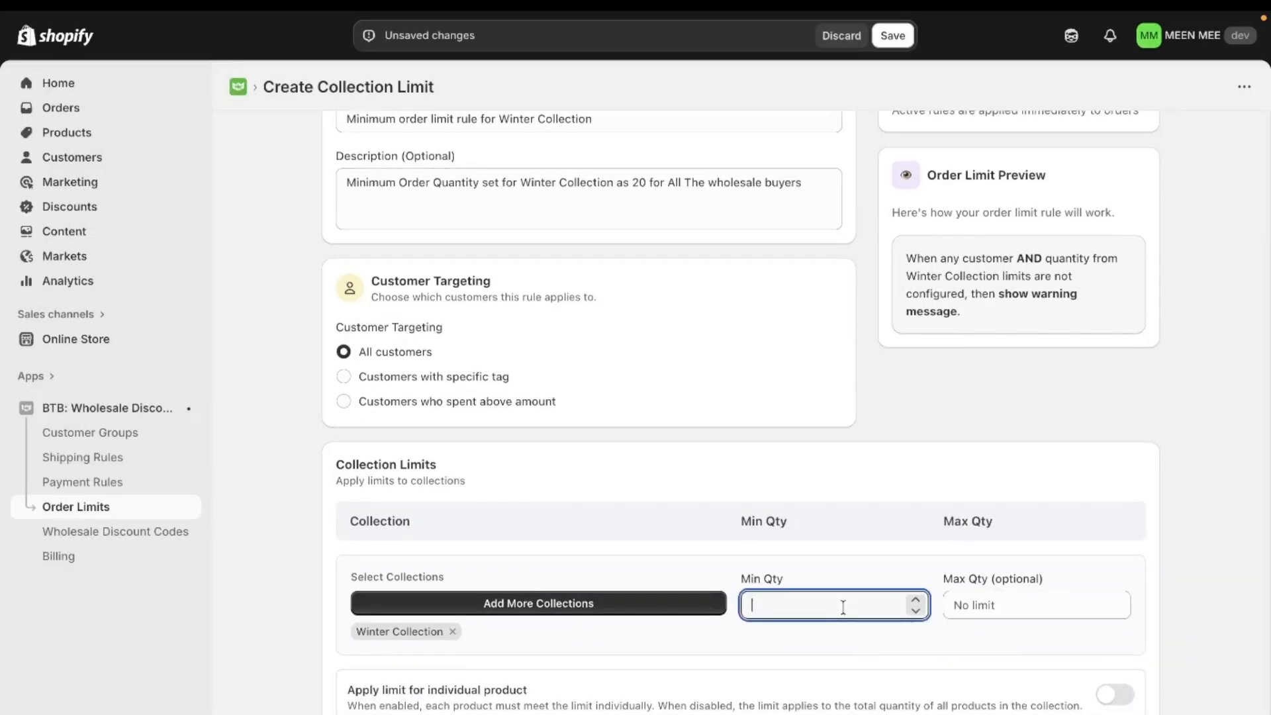
text(20)
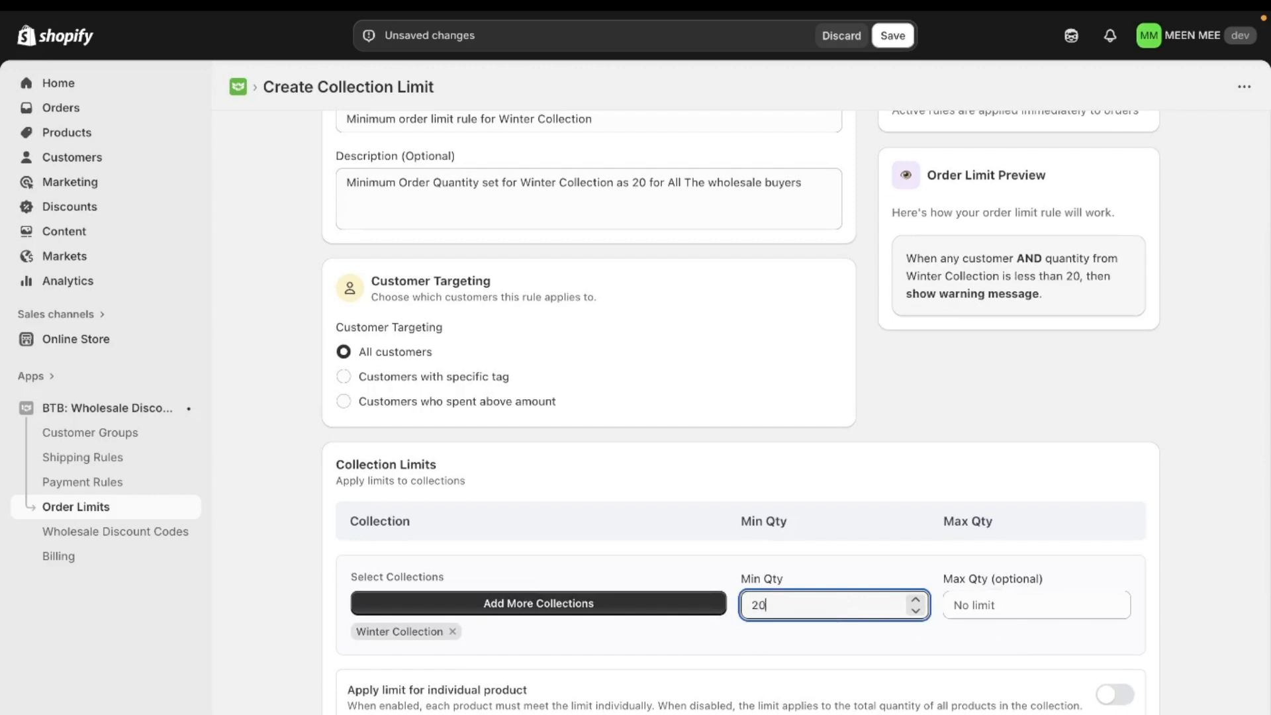
click(892, 494)
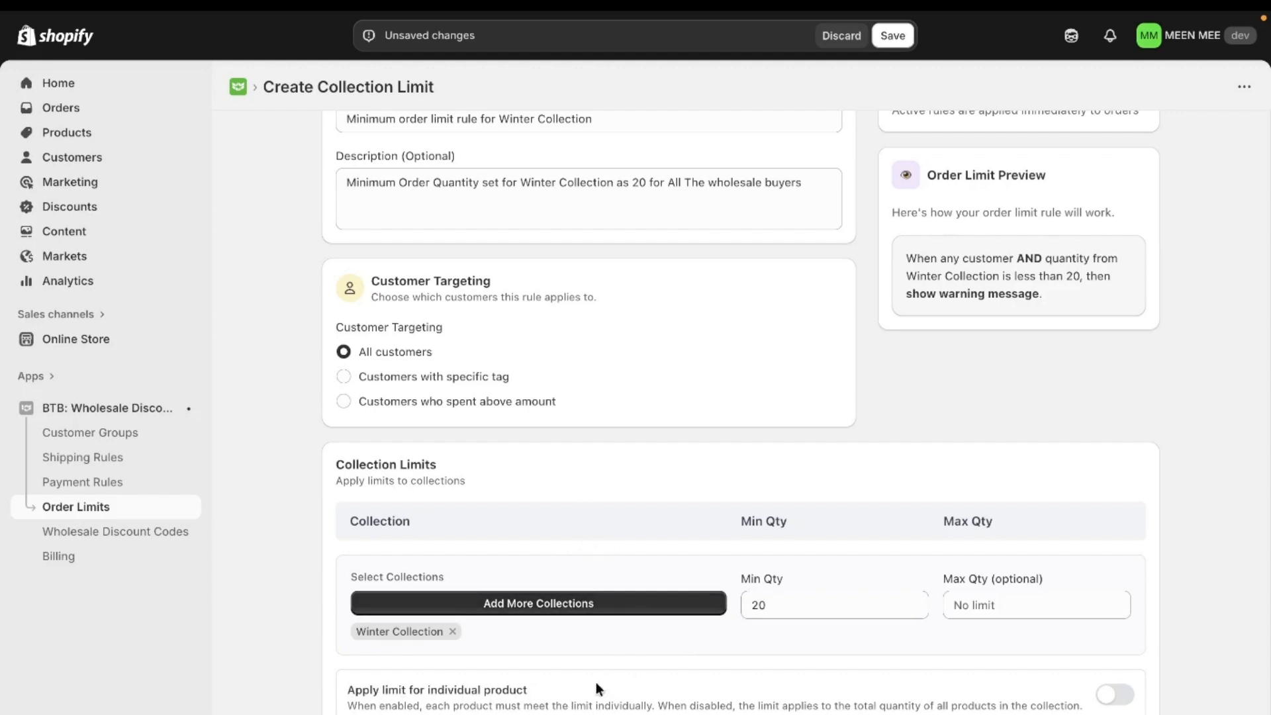
Try out the individual product limit and the custom error message options, switching each on and back off.
click(1116, 696)
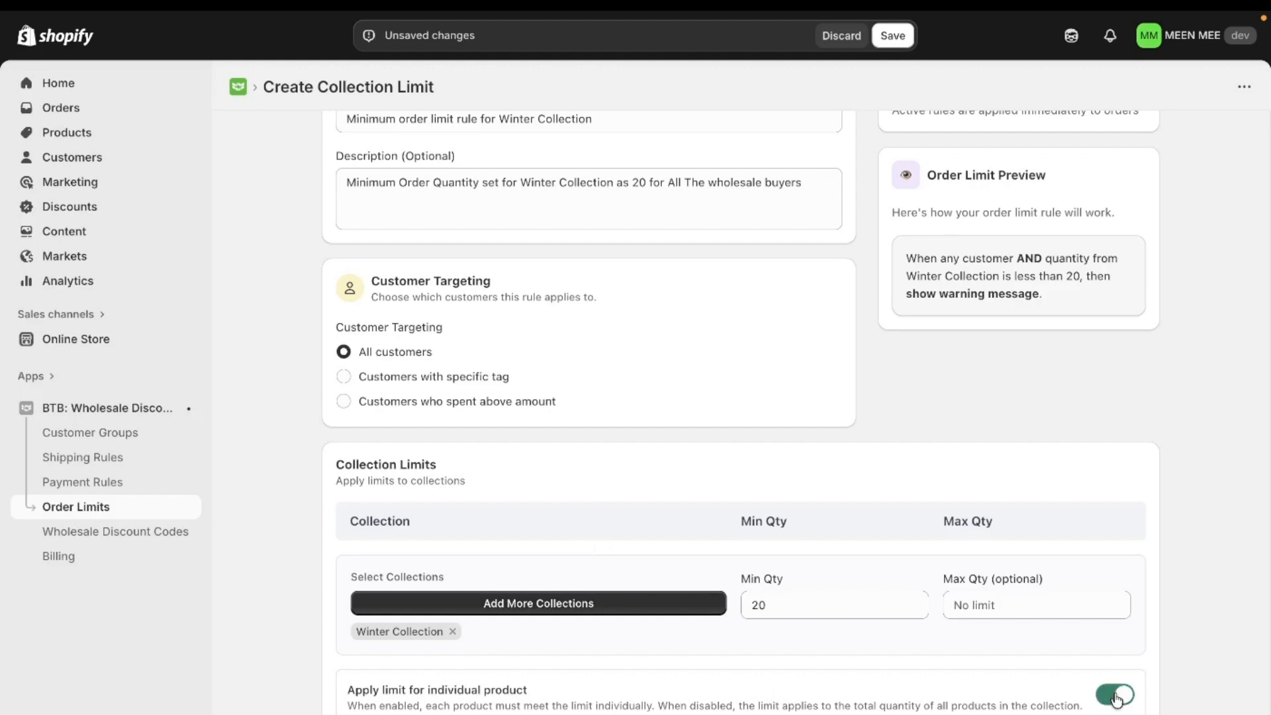
click(1116, 698)
scroll(491, 531, down, 5)
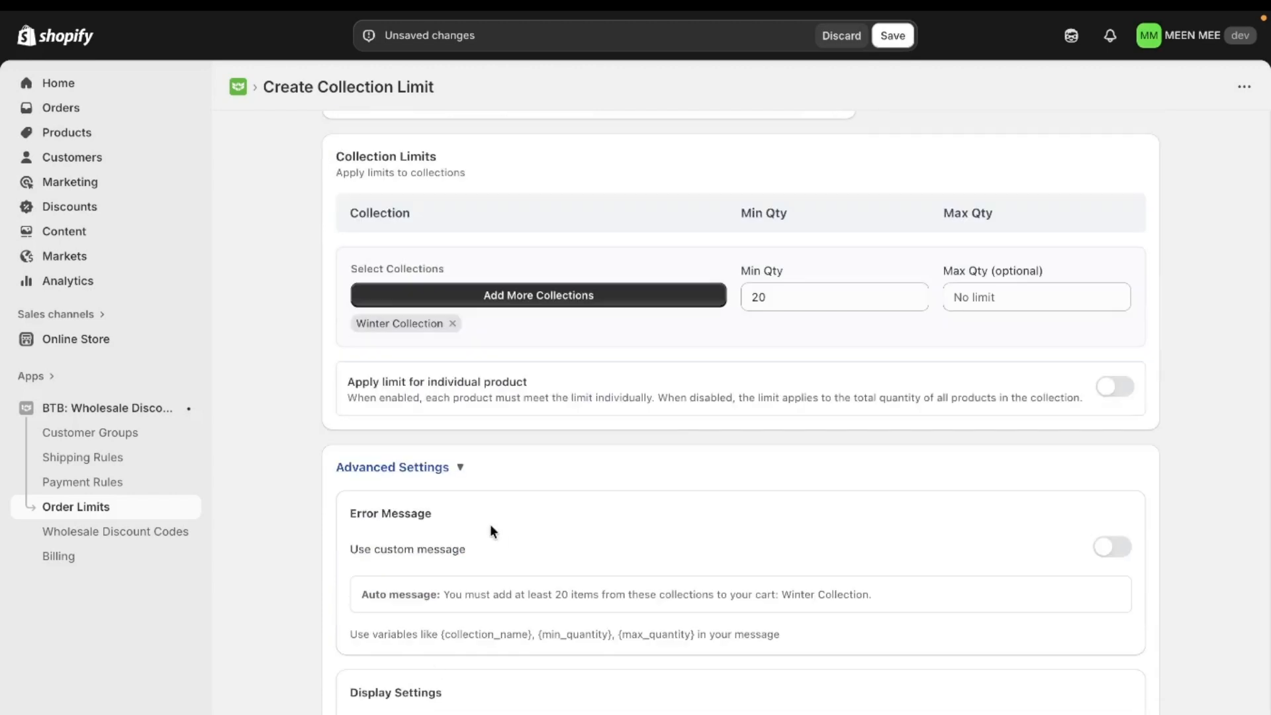
click(1110, 557)
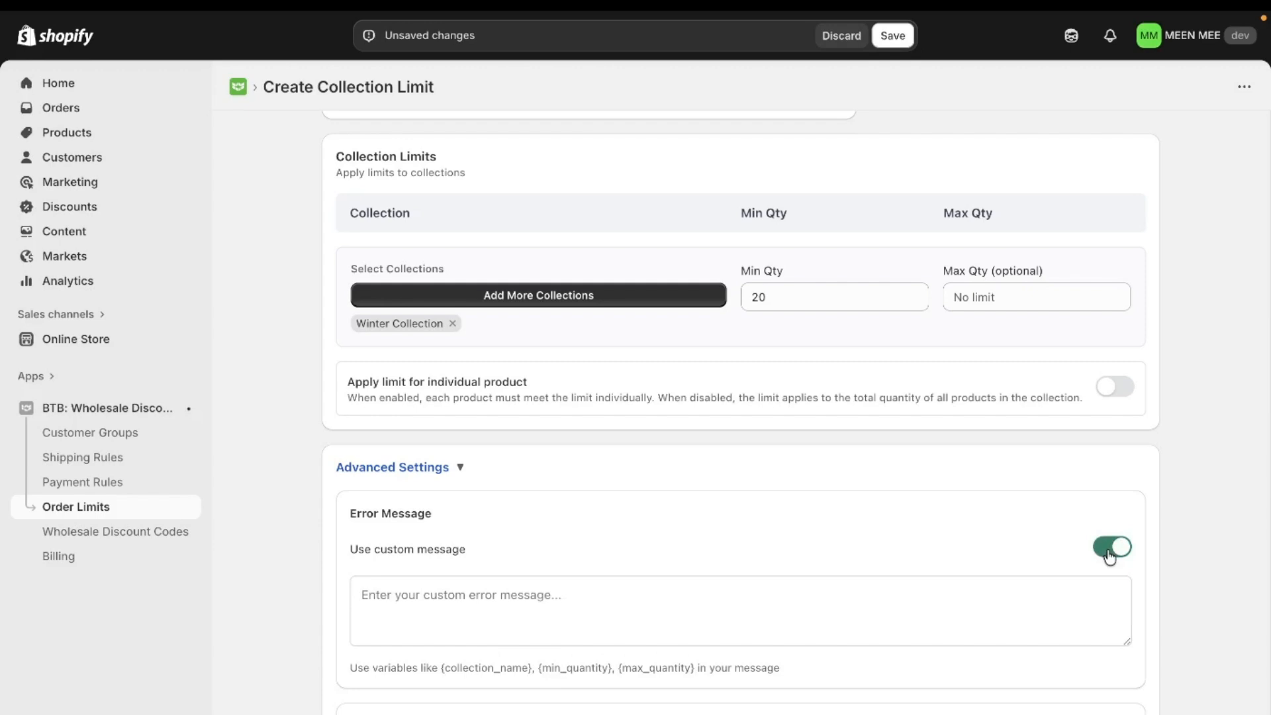
click(1110, 557)
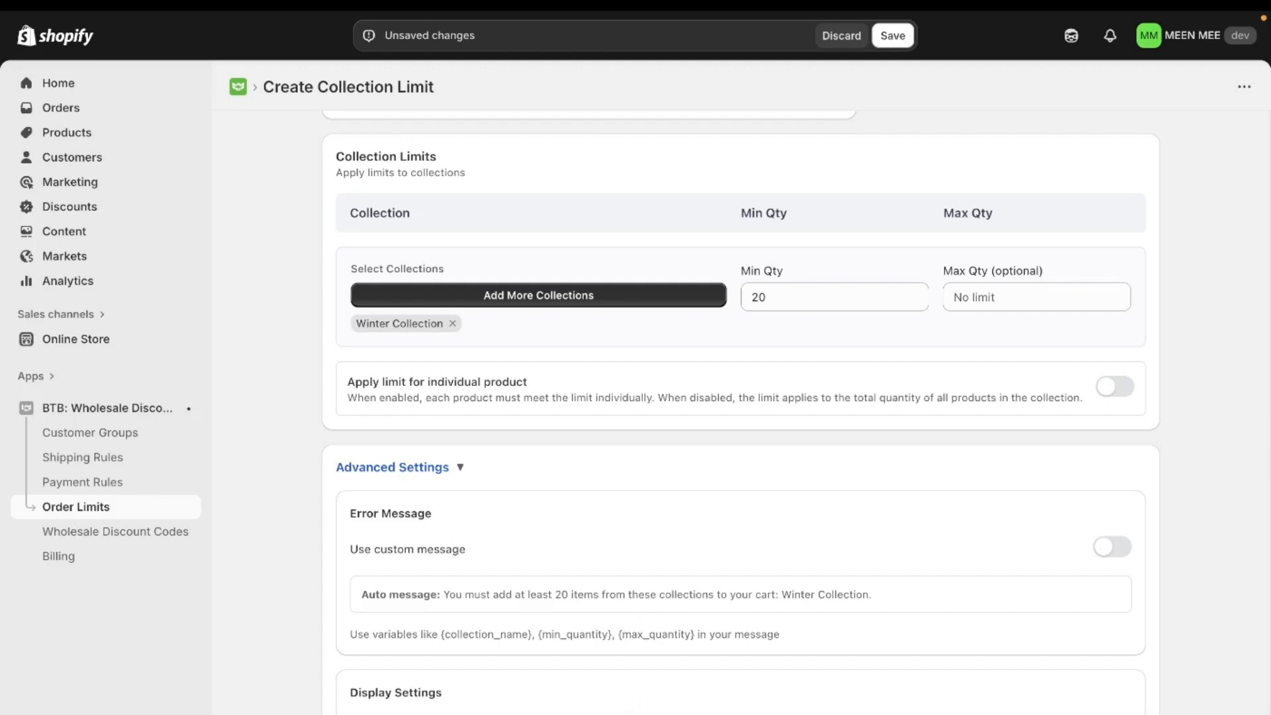
Save the new collection limit rule for Winter Collection.
scroll(871, 463, up, 7)
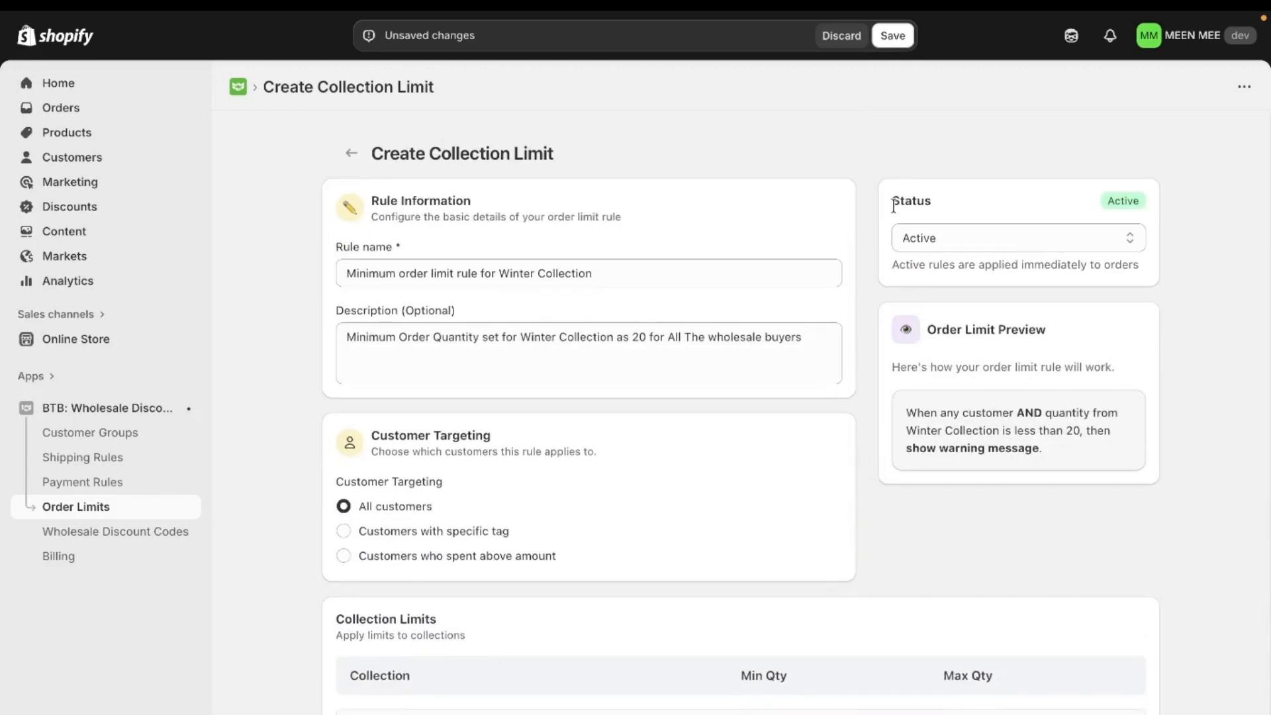
click(894, 37)
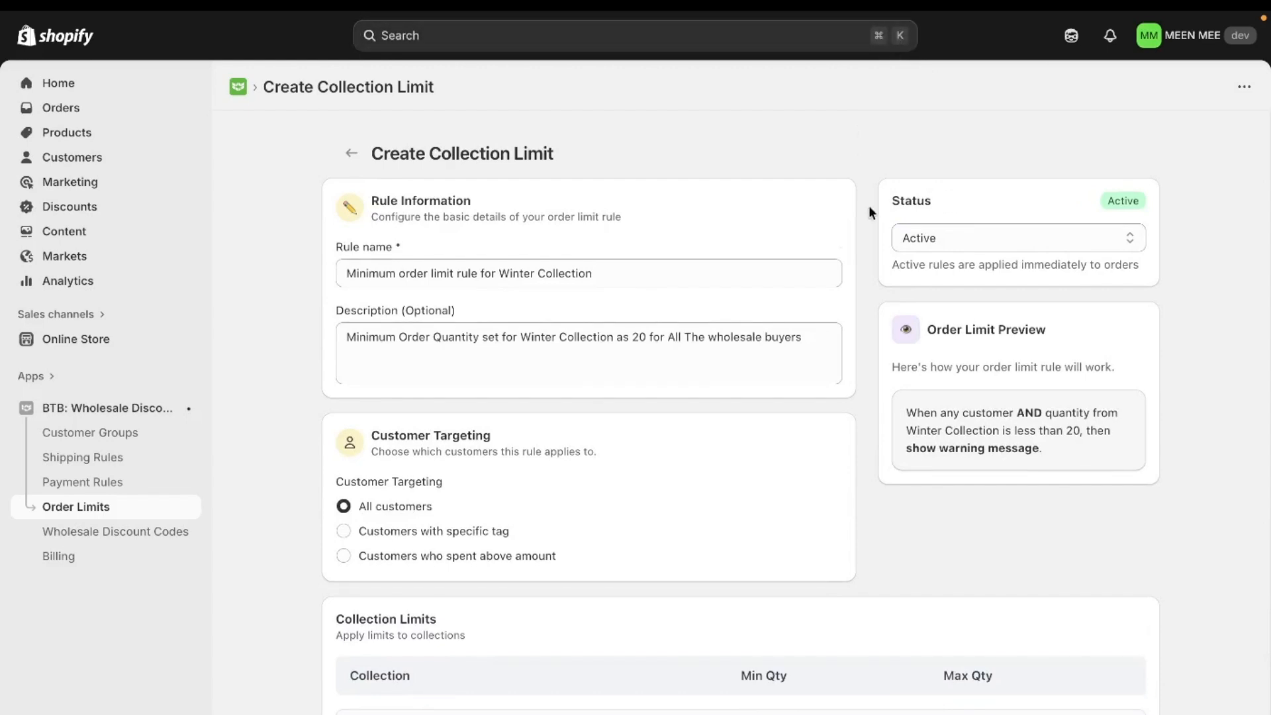
Switch to the MEEN MEE storefront and open the black 1Tuck Tapered Pants product page.
mouse_move(5, 285)
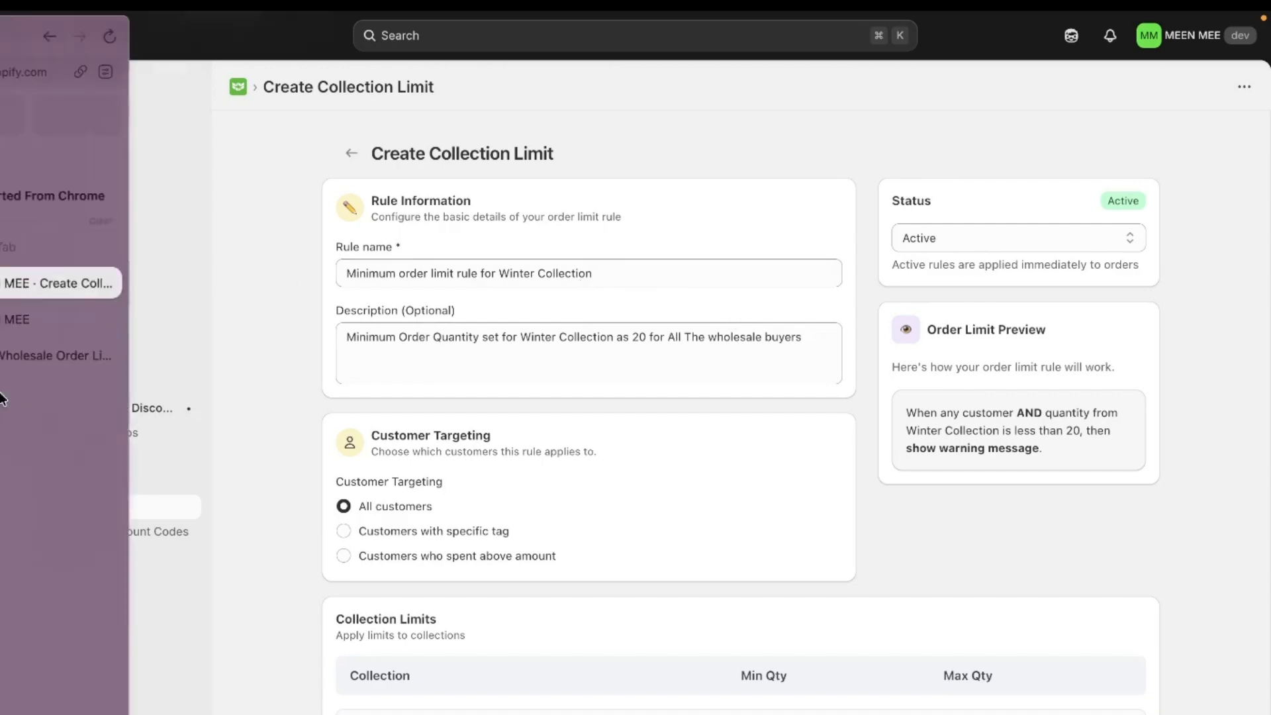
click(76, 321)
scroll(621, 454, down, 5)
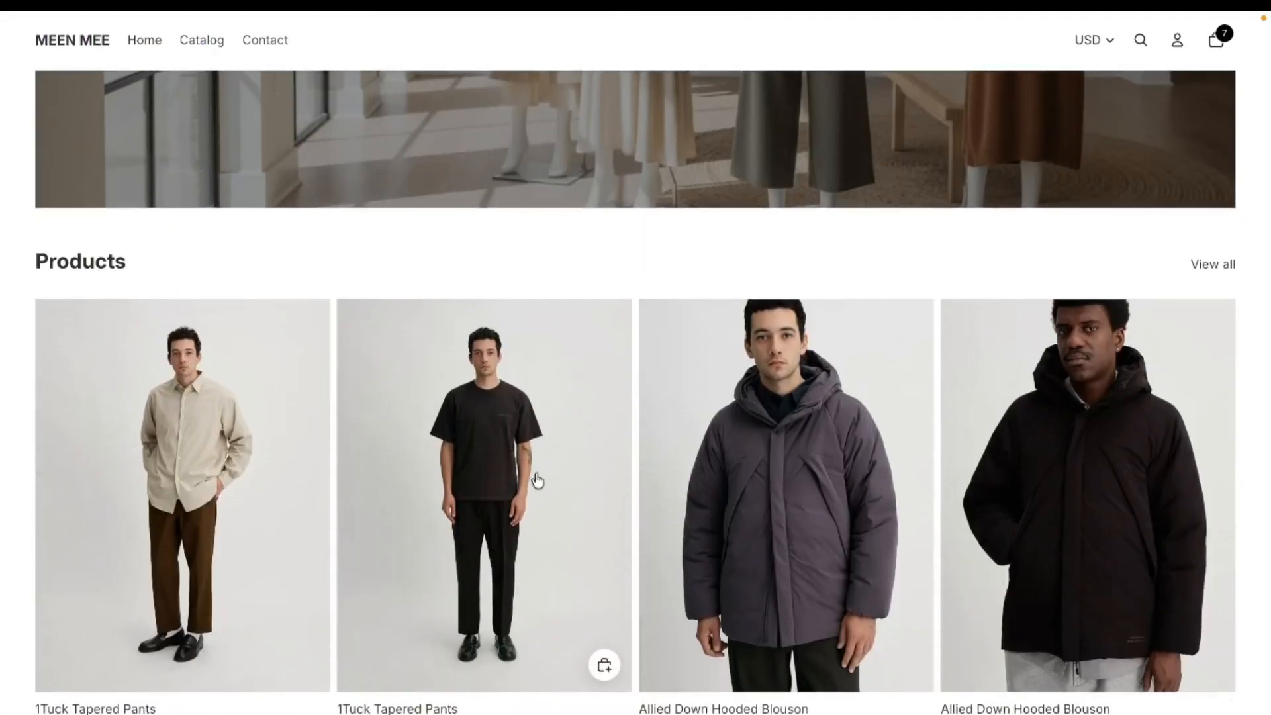
click(493, 467)
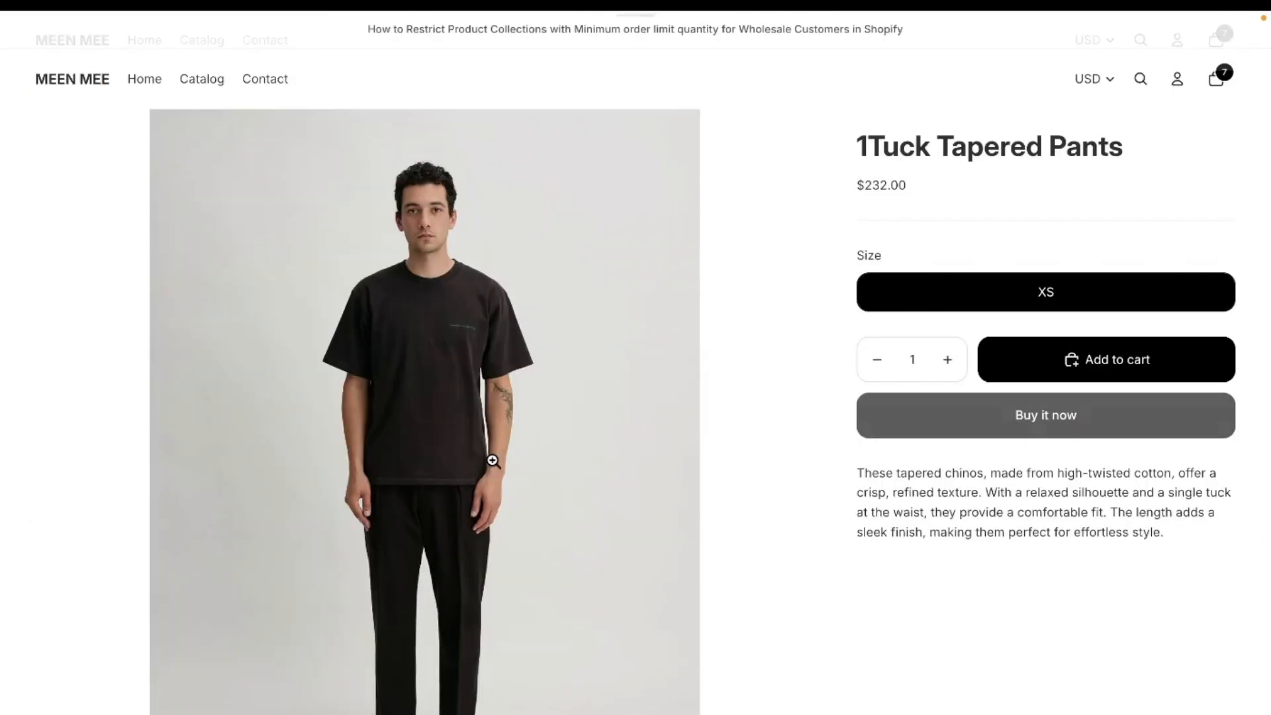
Set the quantity of the 1Tuck Tapered Pants to 15 and buy it now, going straight to checkout.
double_click(920, 361)
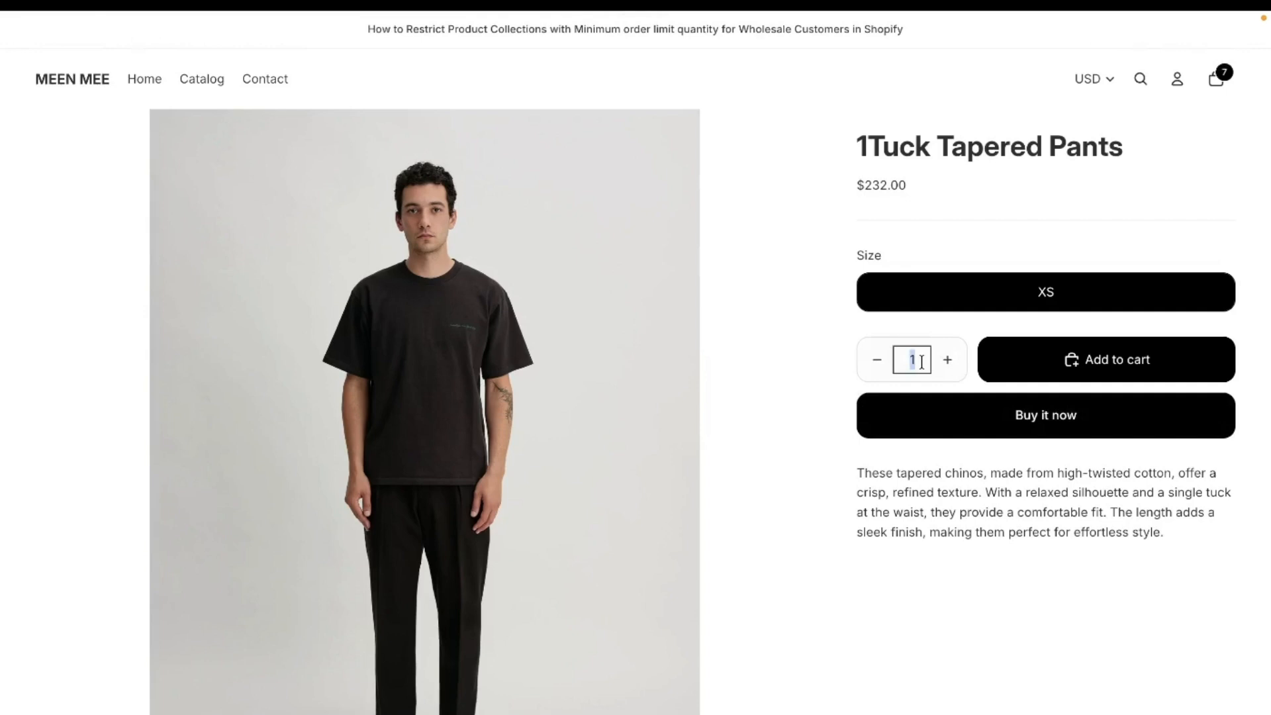
text(15)
click(1042, 421)
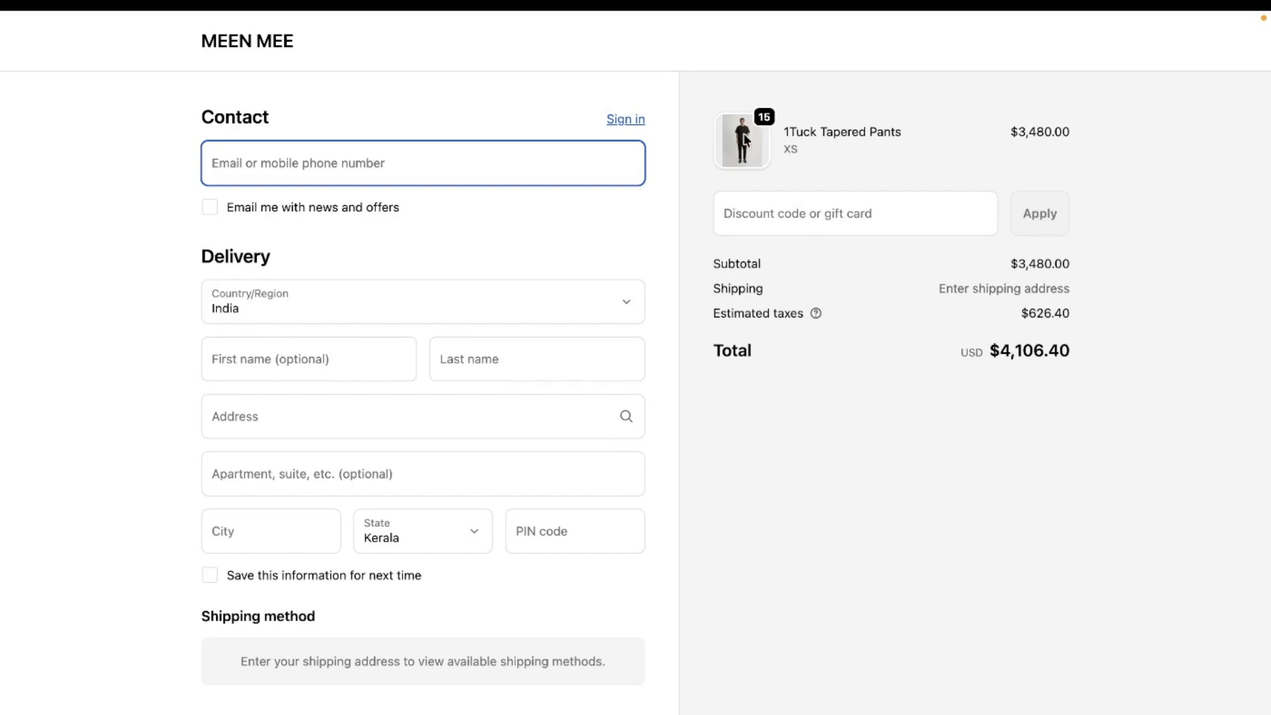
Return to the store home page, open the $348.00 Allied Down Hooded Blouson, and buy 15 of it now, going straight to checkout.
click(242, 46)
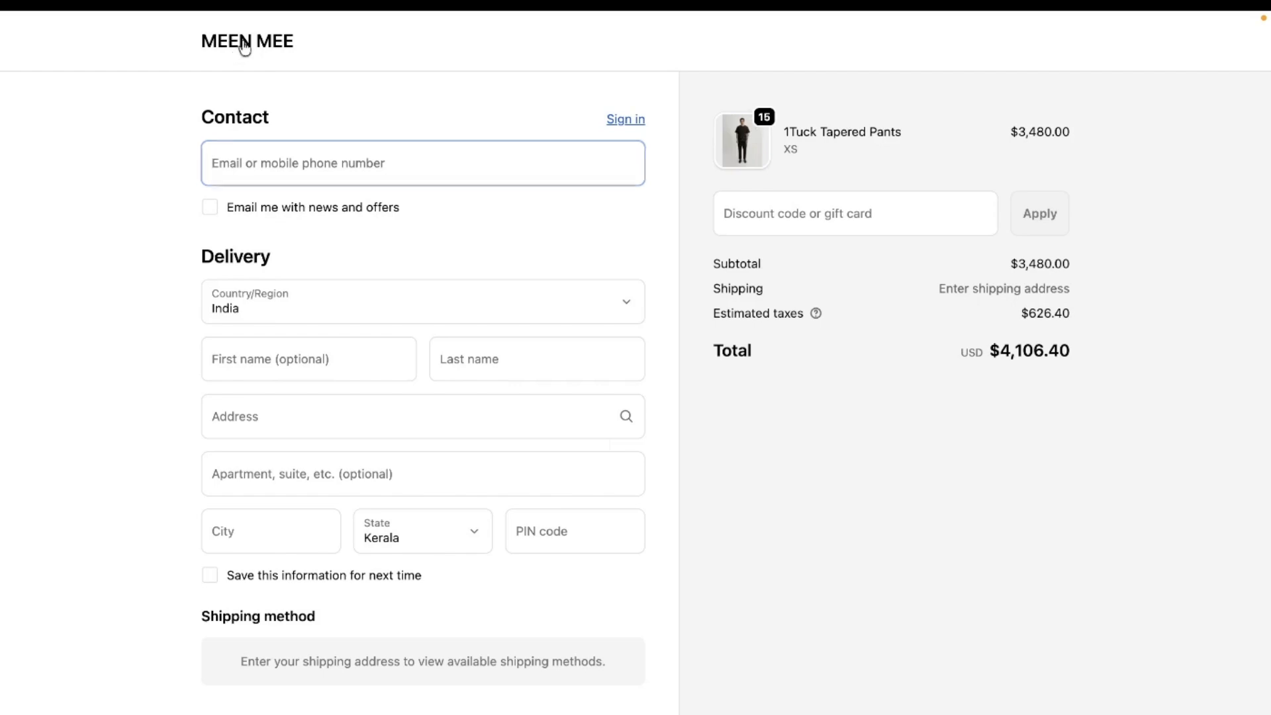
scroll(847, 446, down, 10)
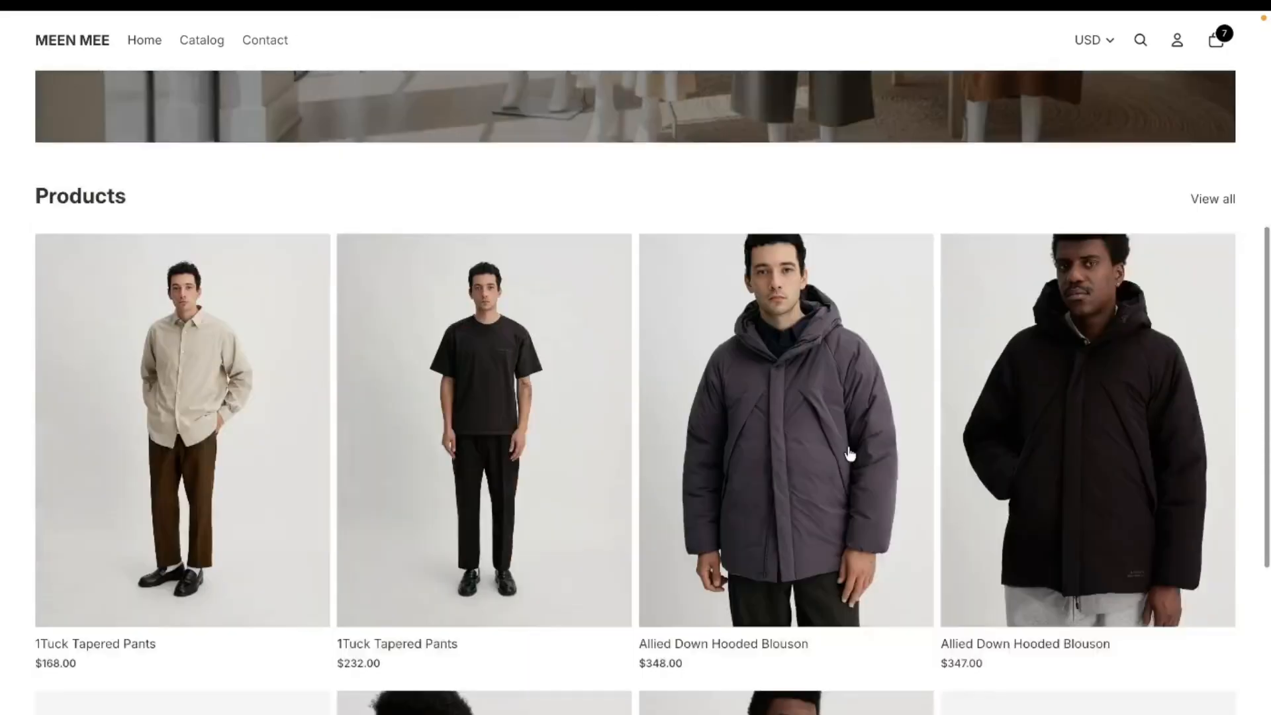
click(774, 348)
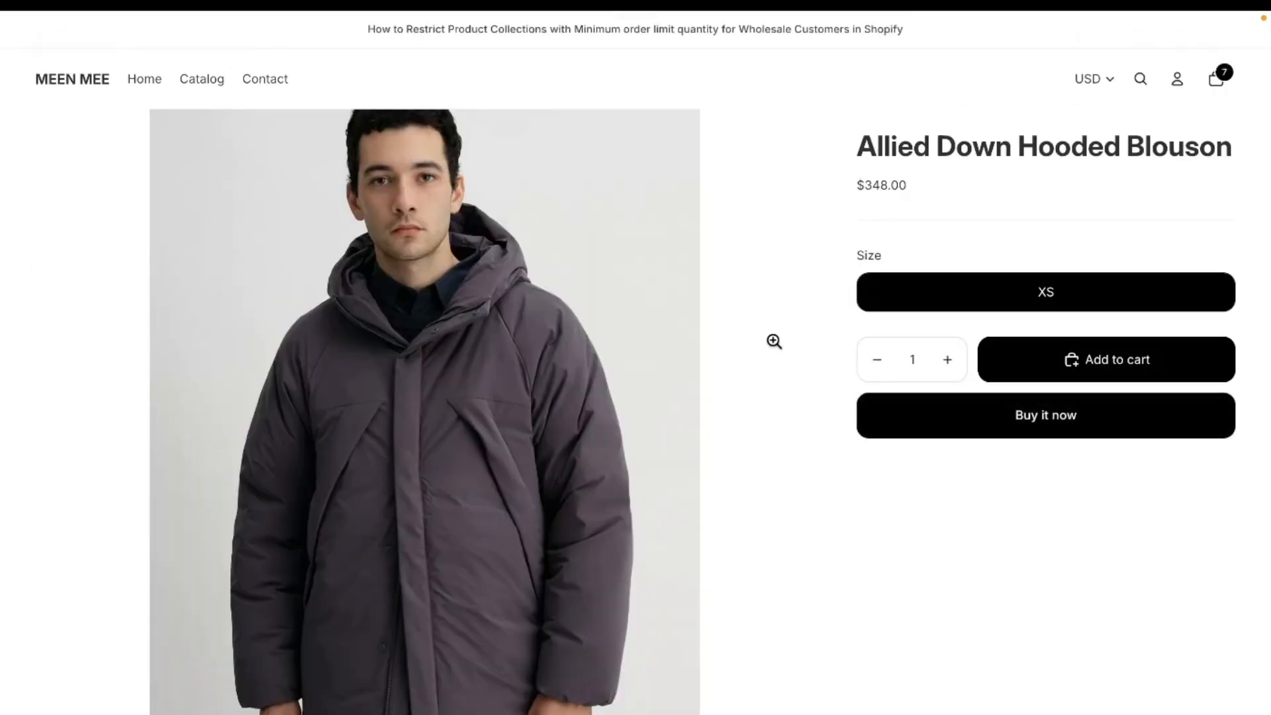
double_click(924, 363)
text(15)
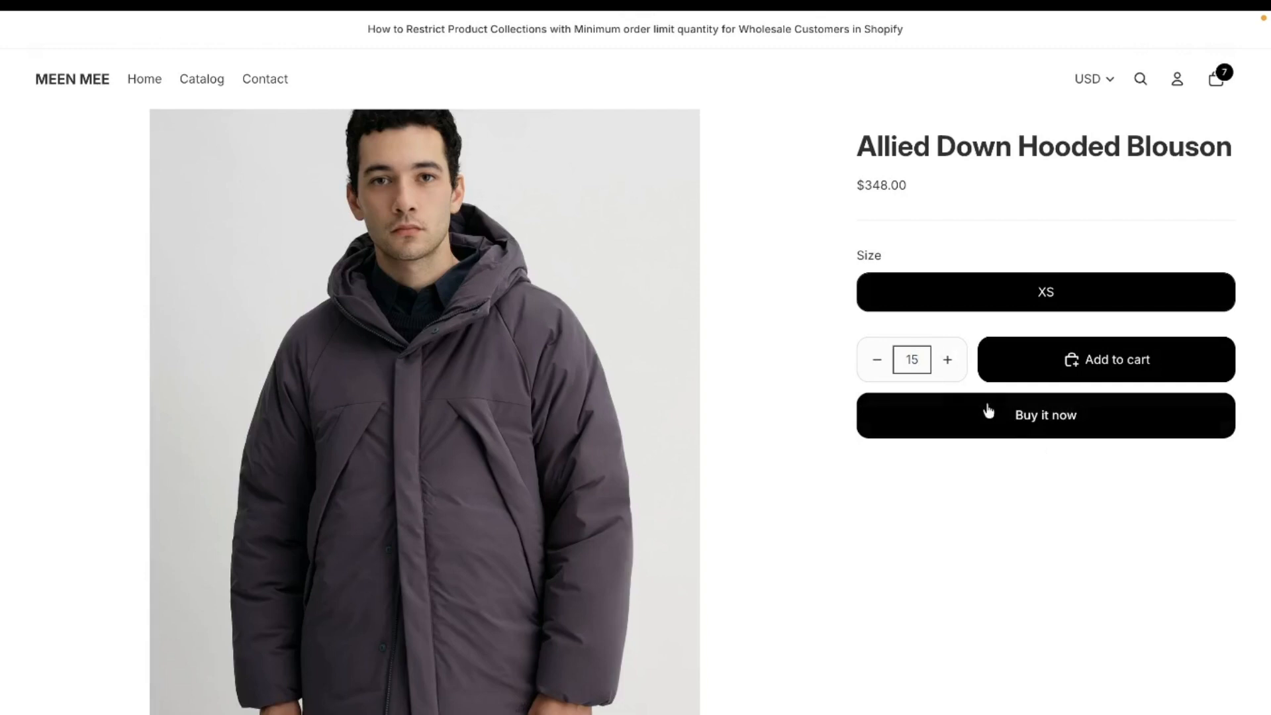
click(1013, 427)
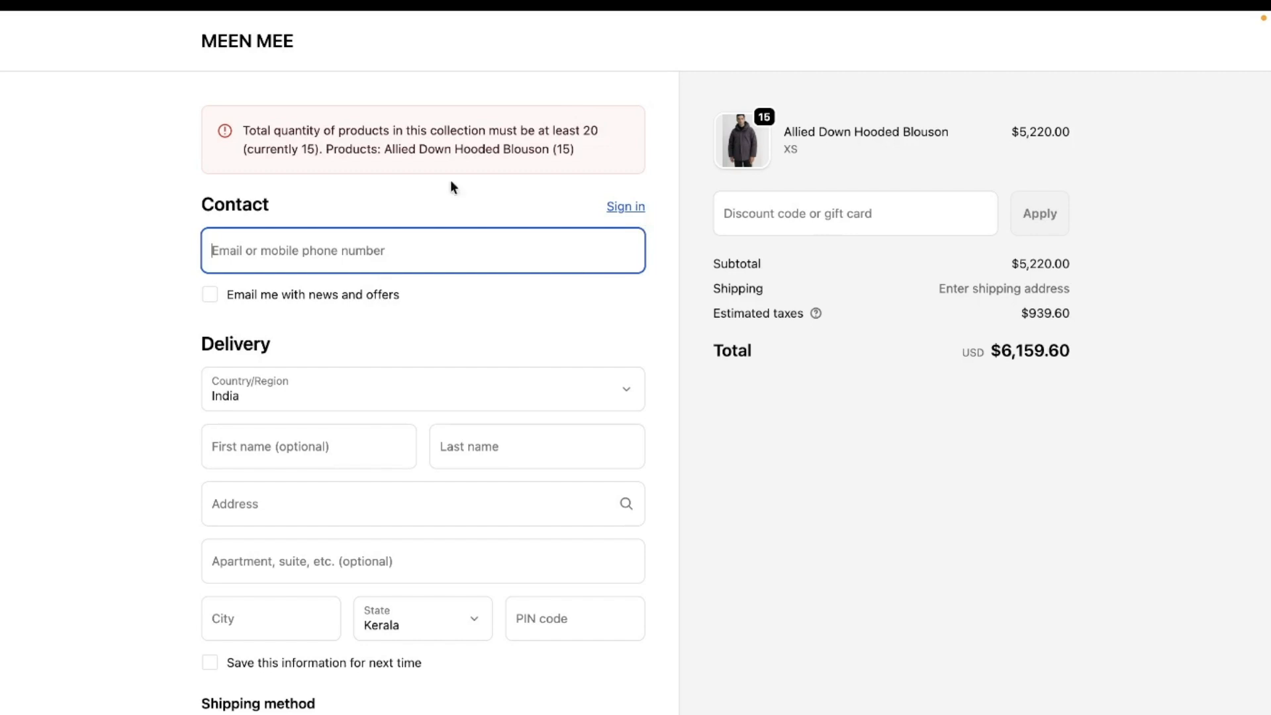
Go back to the $348.00 Allied Down Hooded Blouson, buy 30 of it now, and review the checkout page for the order.
click(276, 55)
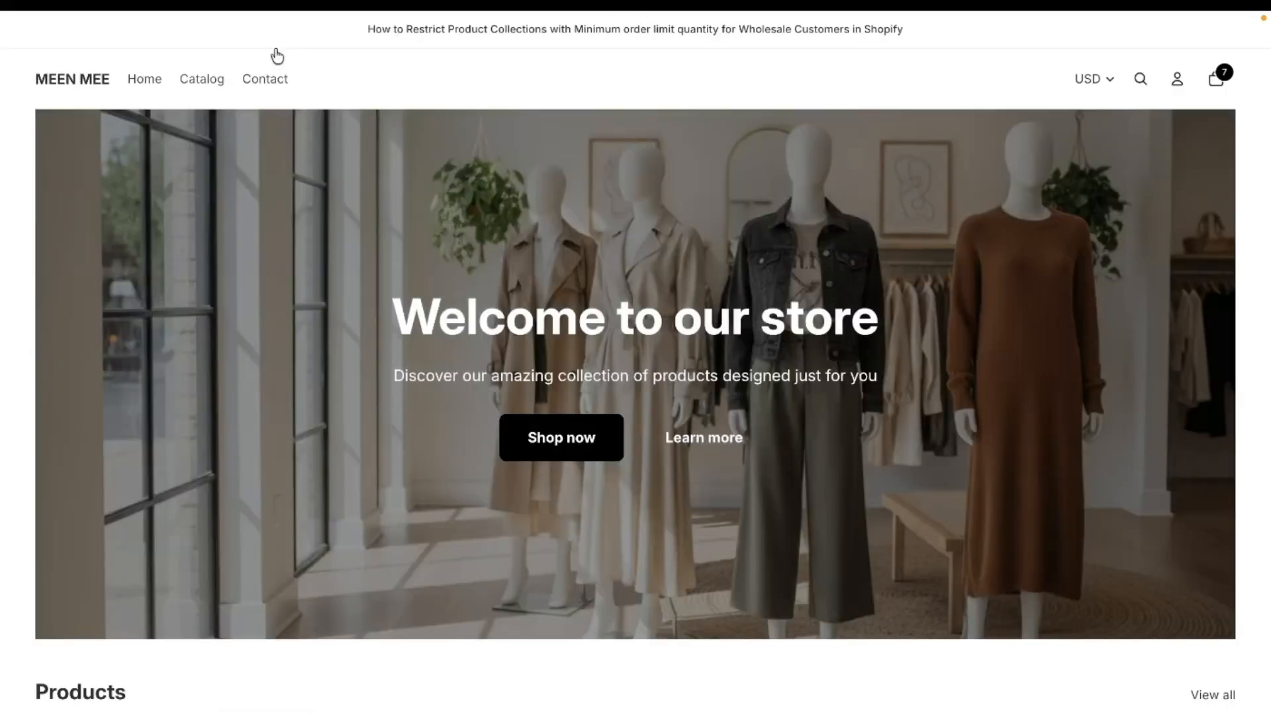
scroll(789, 280, down, 1)
scroll(789, 279, down, 4)
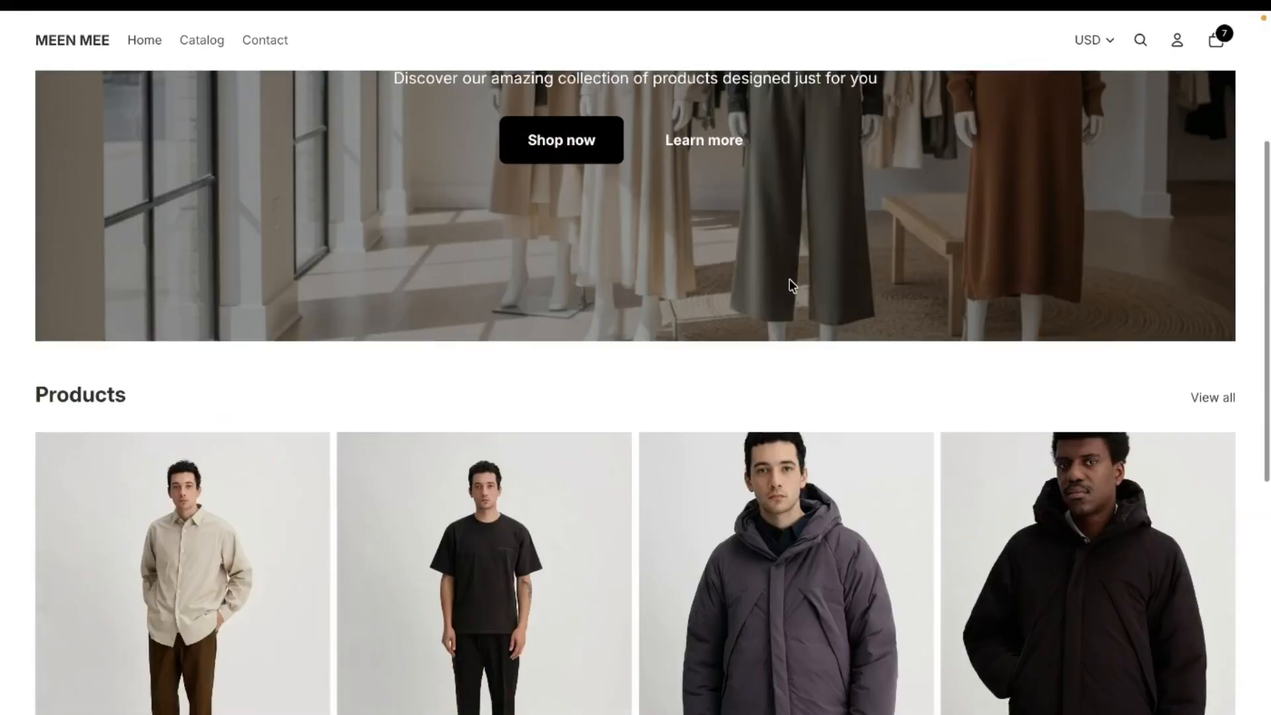
click(754, 526)
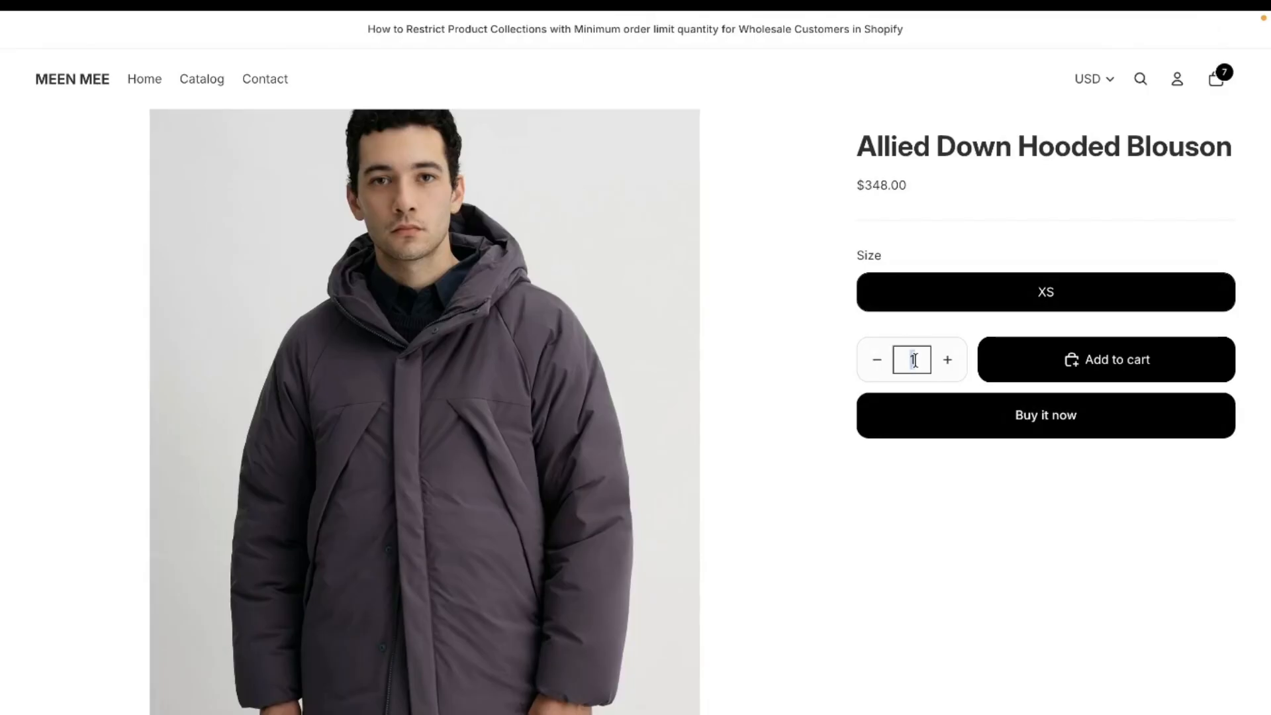
text(30)
click(960, 413)
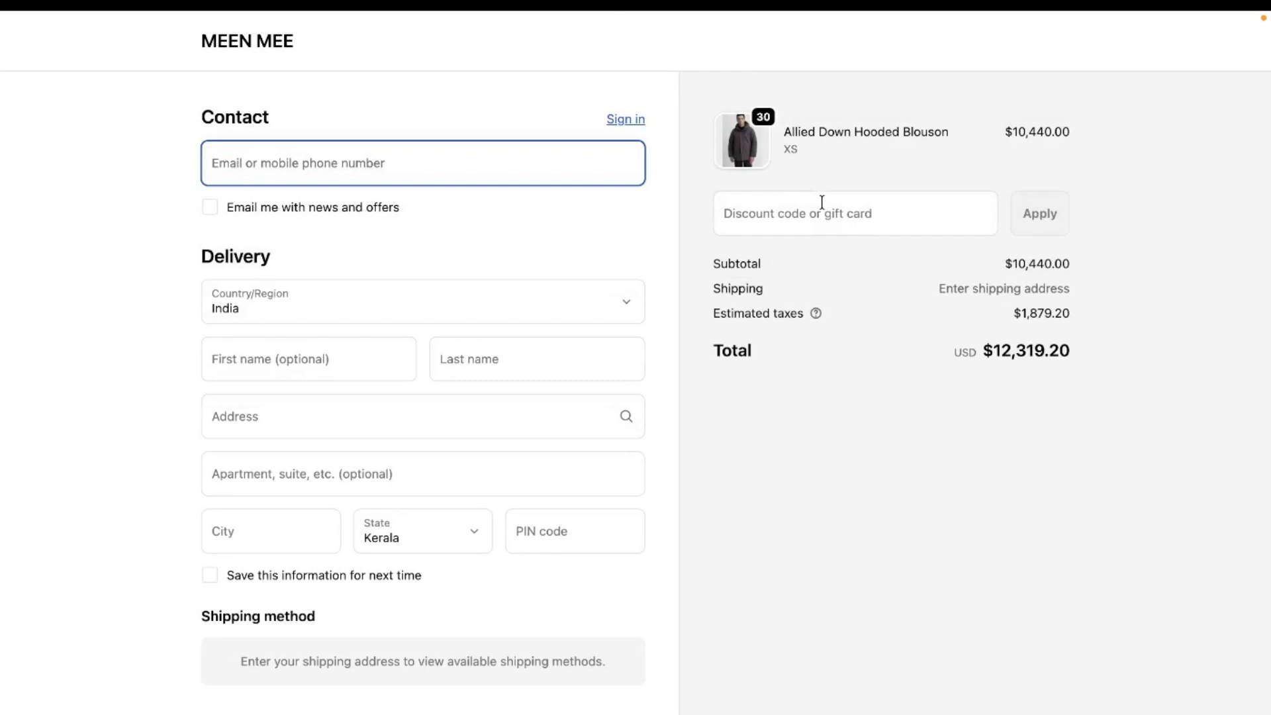
double_click(759, 119)
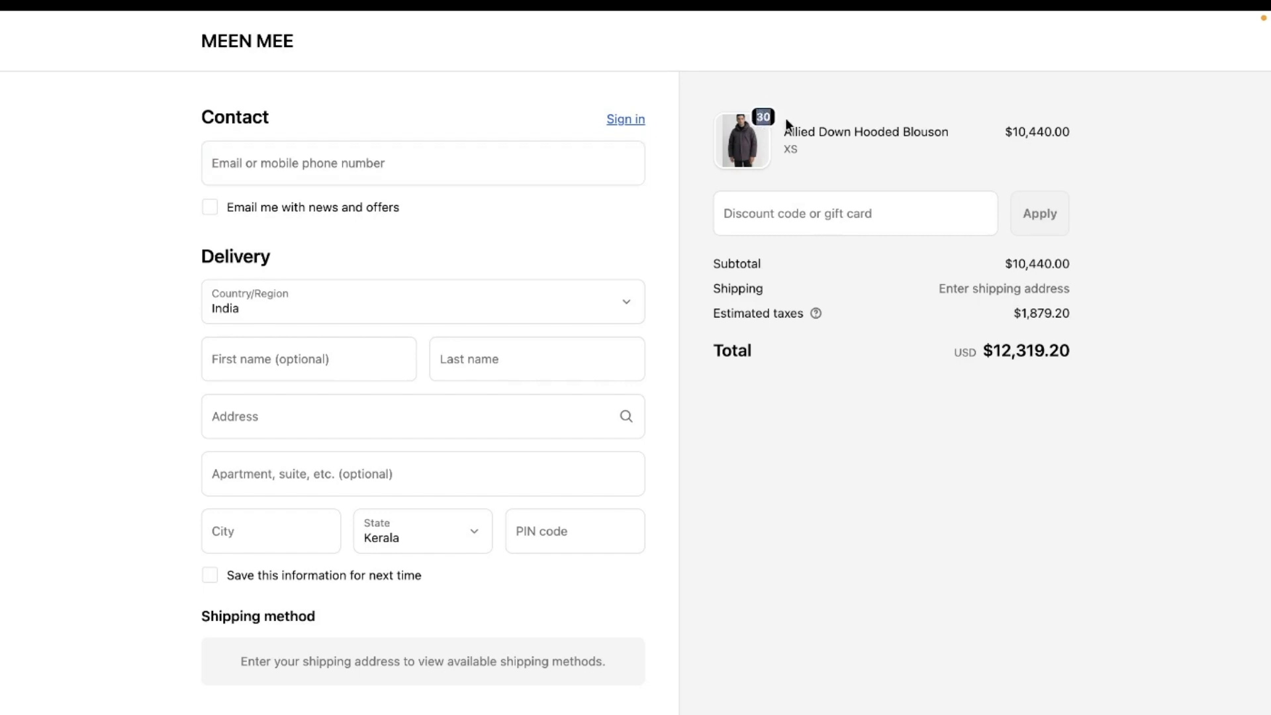
scroll(610, 198, down, 3)
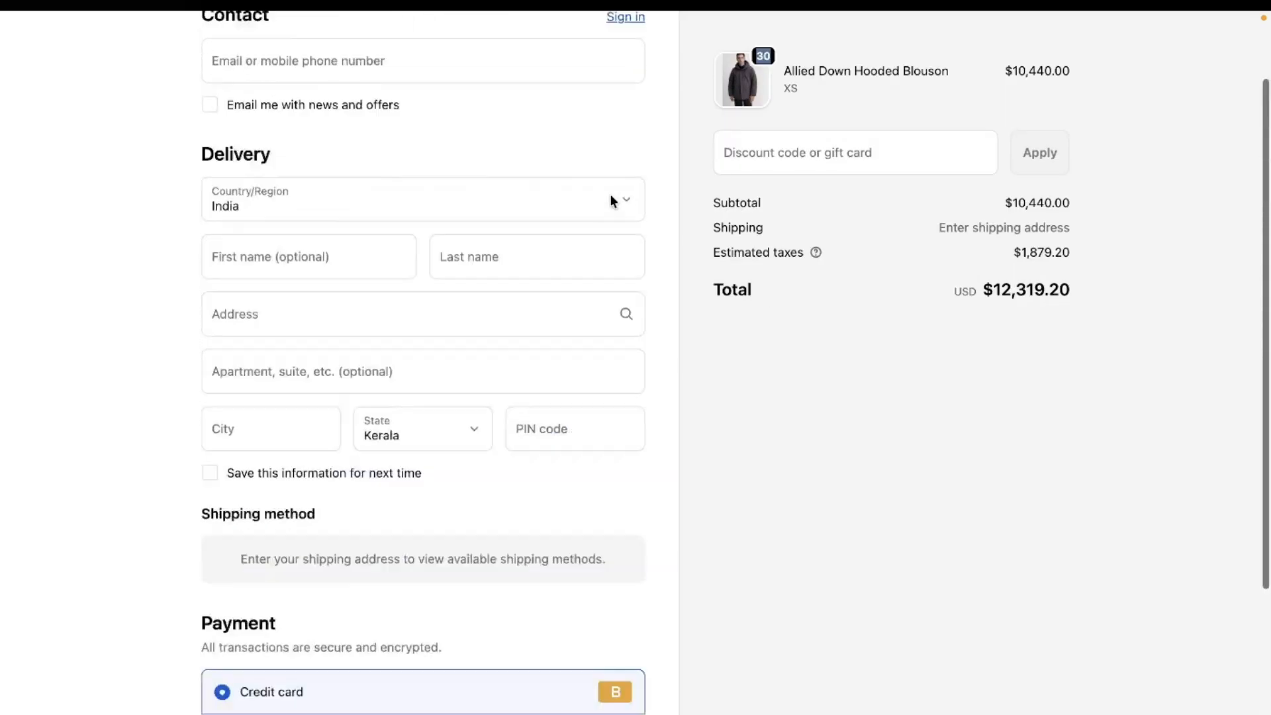
scroll(612, 200, up, 3)
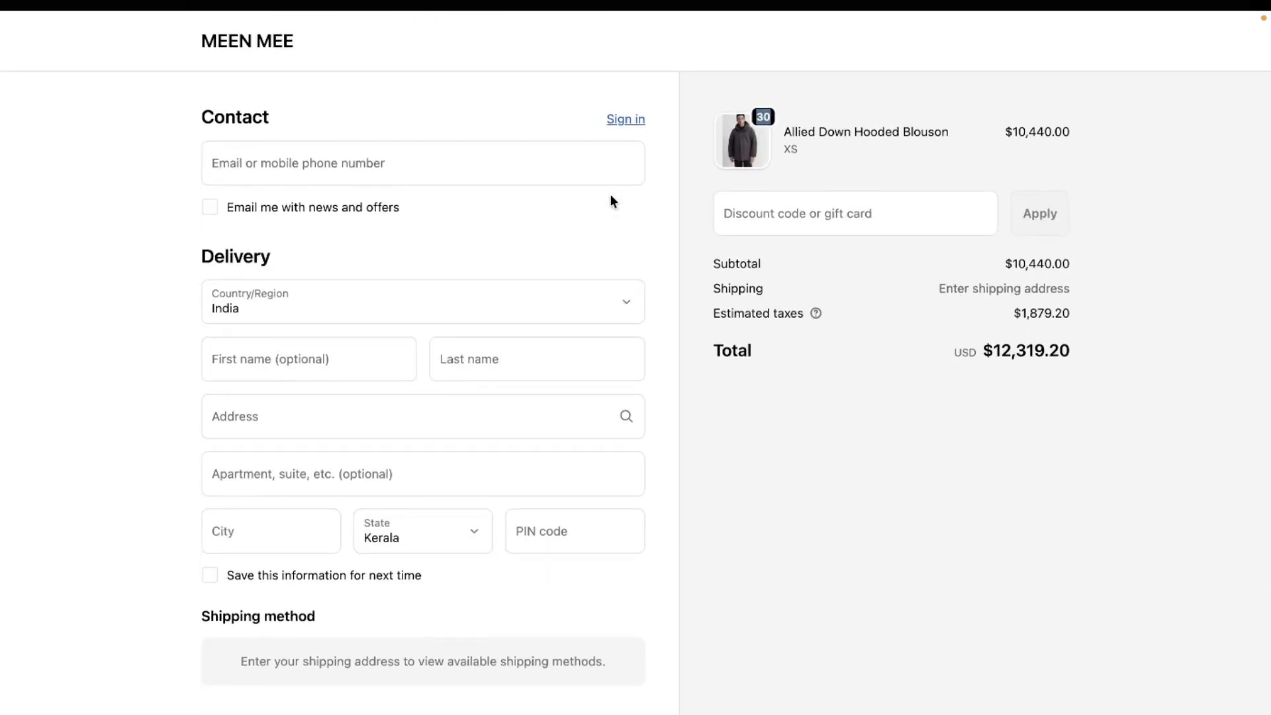